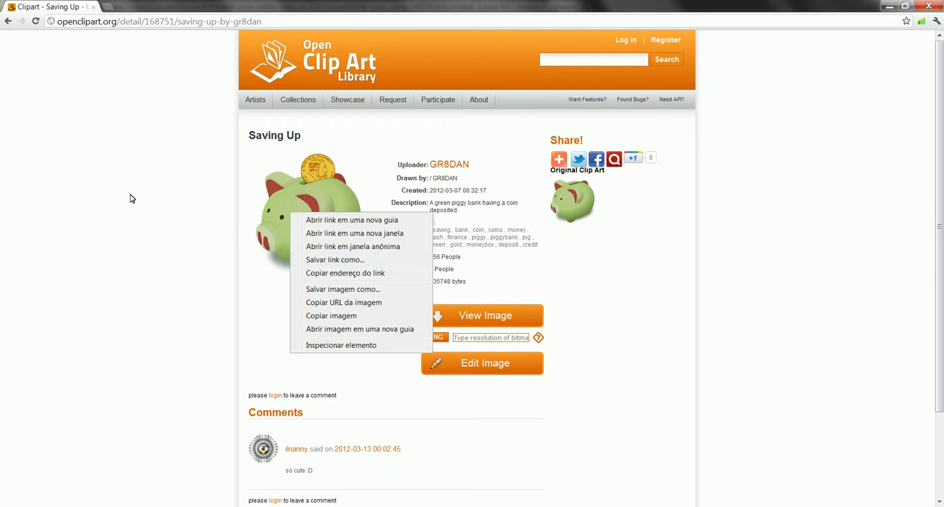
Open the piggy bank clip art's full image, highlight the svg extension in its address, and return to the detail page
{"action": "left_click", "coordinate": [245, 209]}
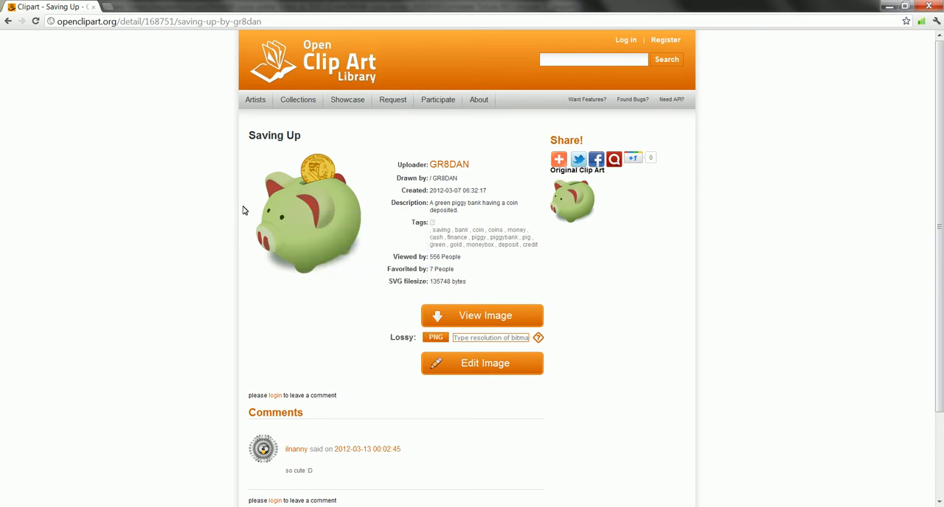
{"action": "left_click", "coordinate": [298, 218]}
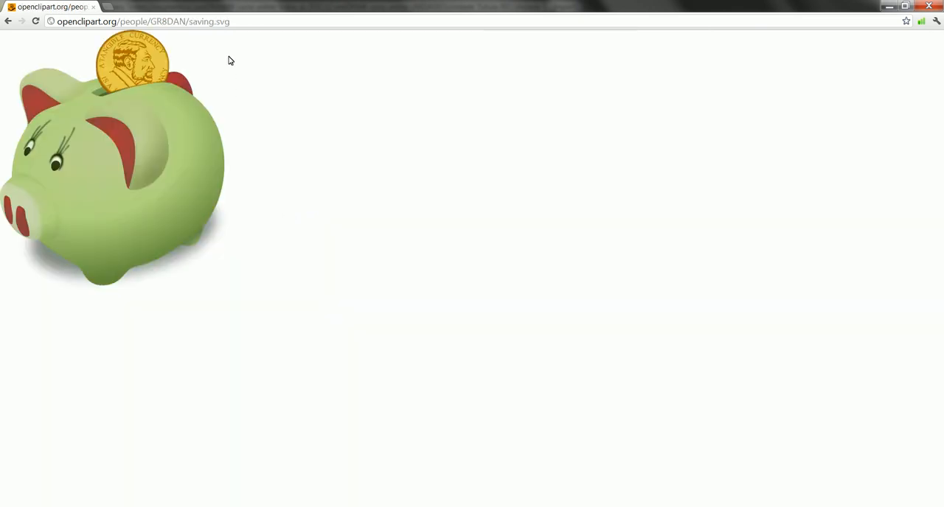
{"action": "key", "text": "shift+Left"}
{"action": "key", "text": "shift+Left"}
{"action": "key", "text": "shift+Left"}
{"action": "left_click", "coordinate": [8, 22]}
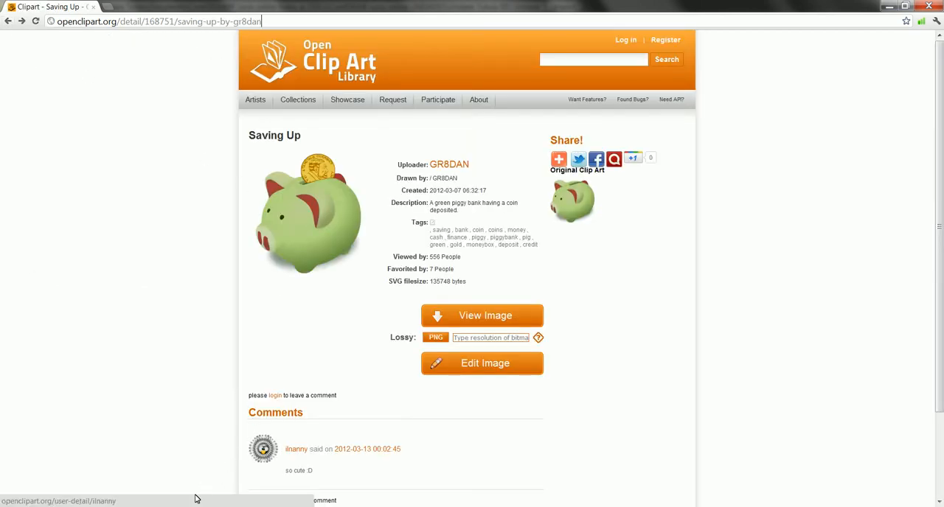
Switch to the file explorer's clipart folder, open the Anctruin_13 folder and display its files as thumbnails
{"action": "mouse_move", "coordinate": [164, 506]}
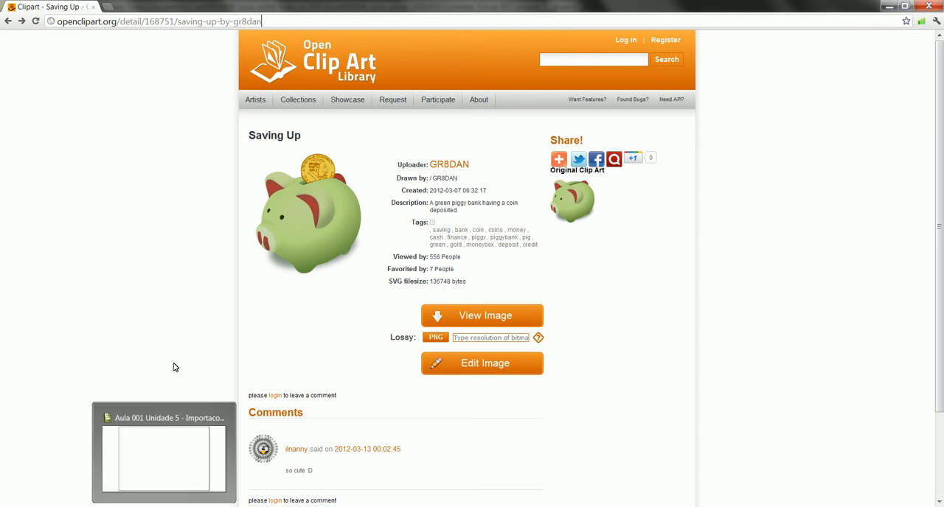
{"action": "left_click", "coordinate": [89, 506]}
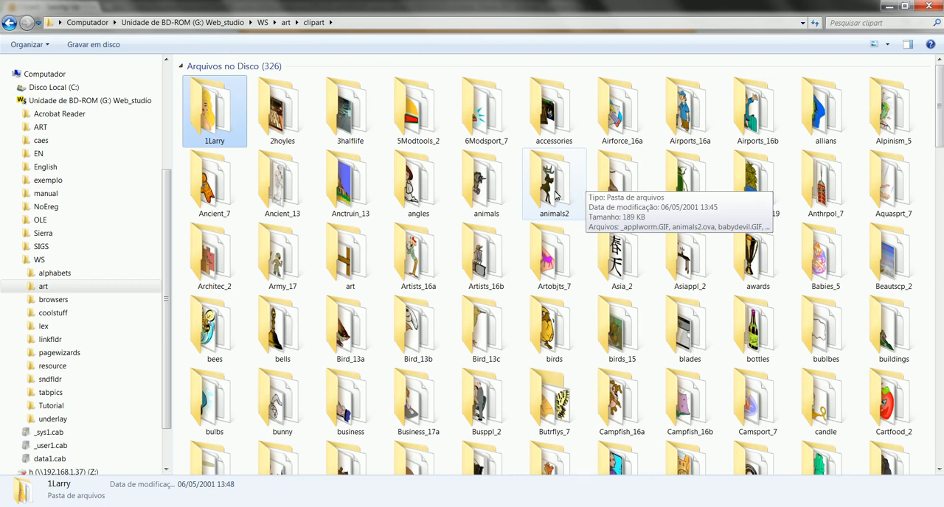
{"action": "double_click", "coordinate": [353, 184]}
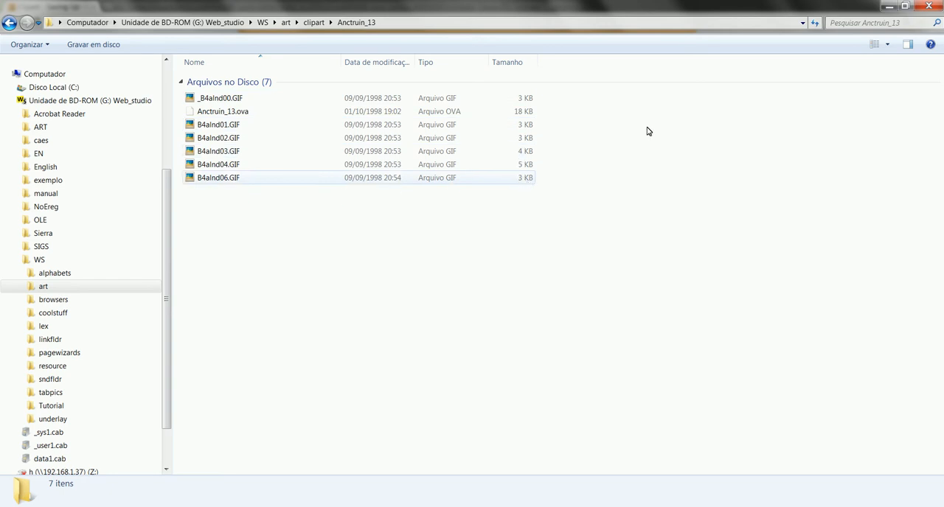
{"action": "left_click", "coordinate": [889, 45]}
{"action": "left_click", "coordinate": [891, 36]}
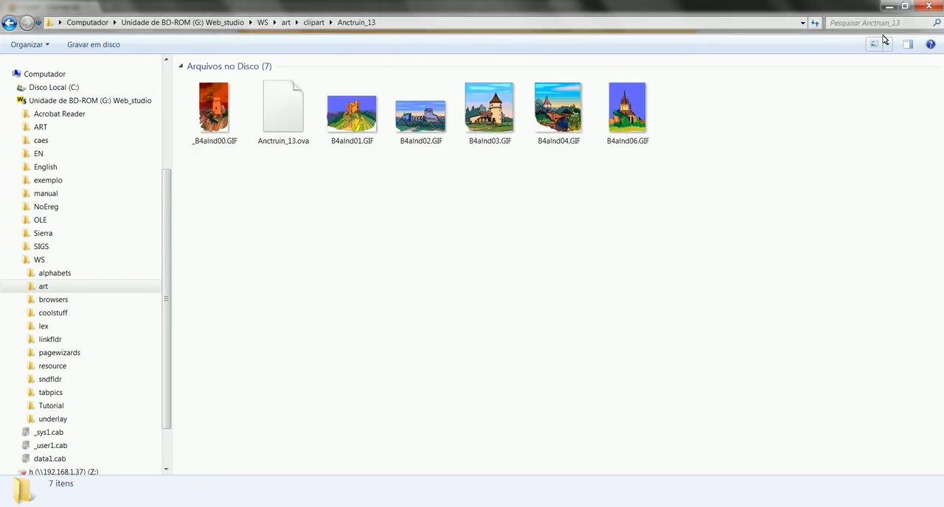
Preview the B4alnd02.GIF image and close the preview
{"action": "left_click", "coordinate": [434, 122]}
{"action": "right_click", "coordinate": [432, 119]}
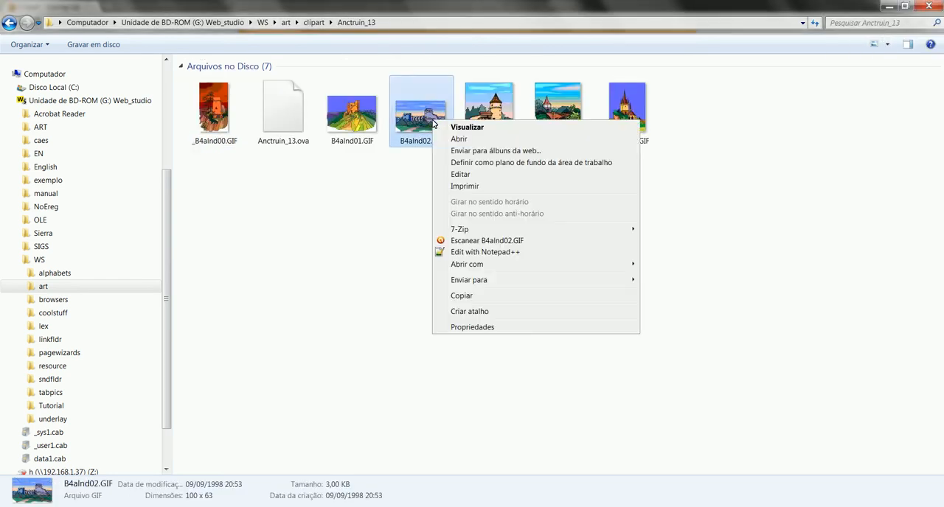
{"action": "left_click", "coordinate": [461, 131]}
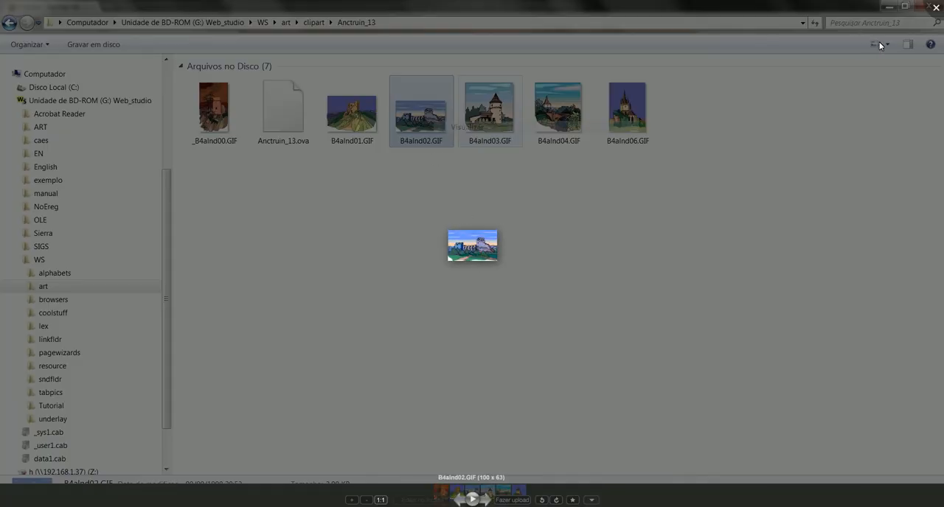
{"action": "left_click", "coordinate": [937, 8]}
Place B4alnd03.GIF from the folder onto page 2 of the CorelDRAW document, near the page's upper-left corner
{"action": "left_click", "coordinate": [497, 116]}
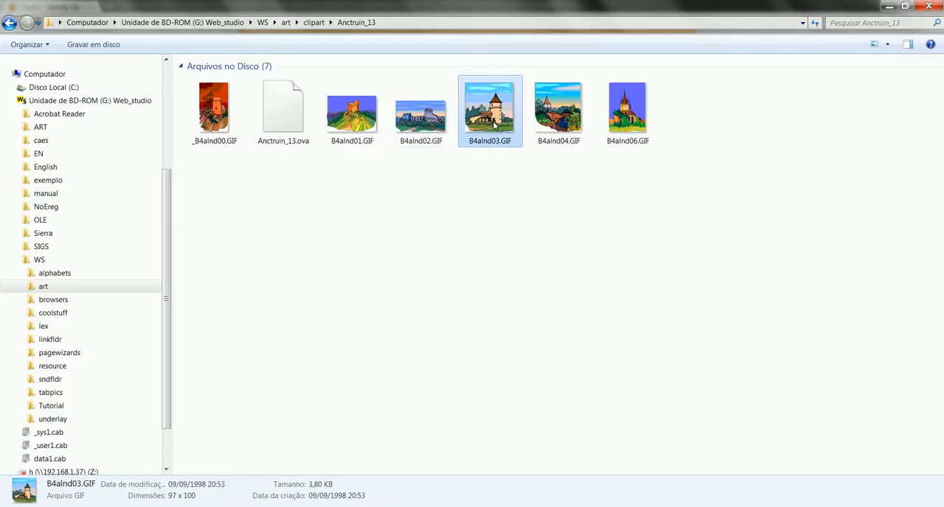
{"action": "left_click_drag", "start_coordinate": [494, 115], "coordinate": [306, 172]}
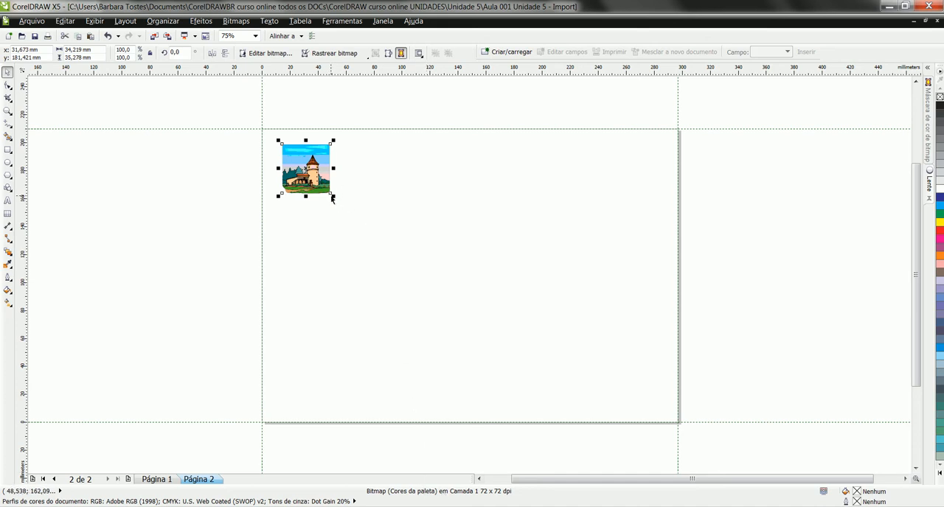
Inspect the placed castle tower bitmap's pixels up close and delete it from page 2
{"action": "key", "text": "z"}
{"action": "left_click_drag", "start_coordinate": [253, 120], "coordinate": [351, 210]}
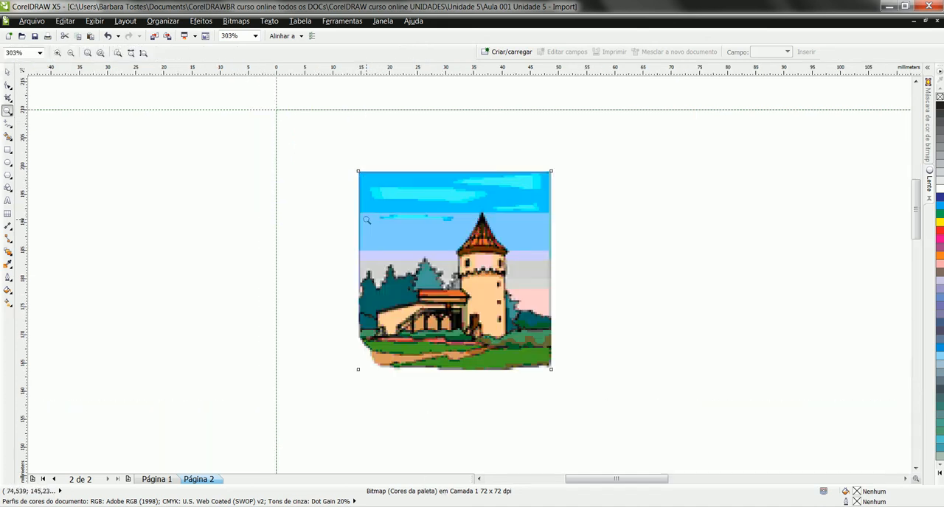
{"action": "left_click_drag", "start_coordinate": [333, 153], "coordinate": [596, 386]}
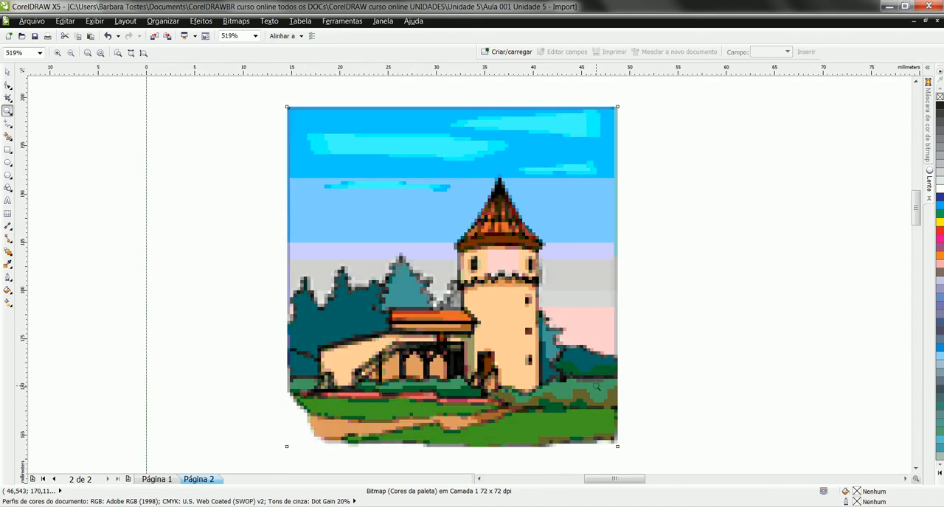
{"action": "left_click_drag", "start_coordinate": [276, 107], "coordinate": [648, 457]}
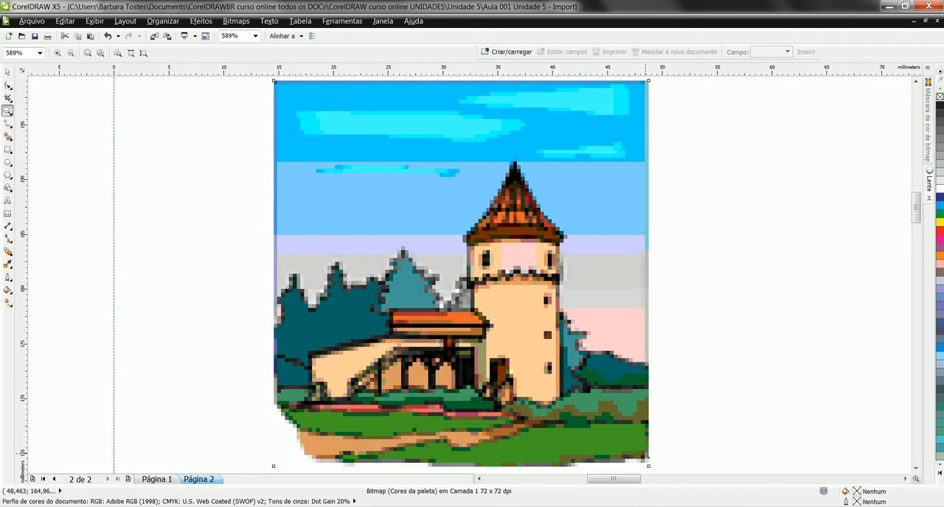
{"action": "key", "text": "F4"}
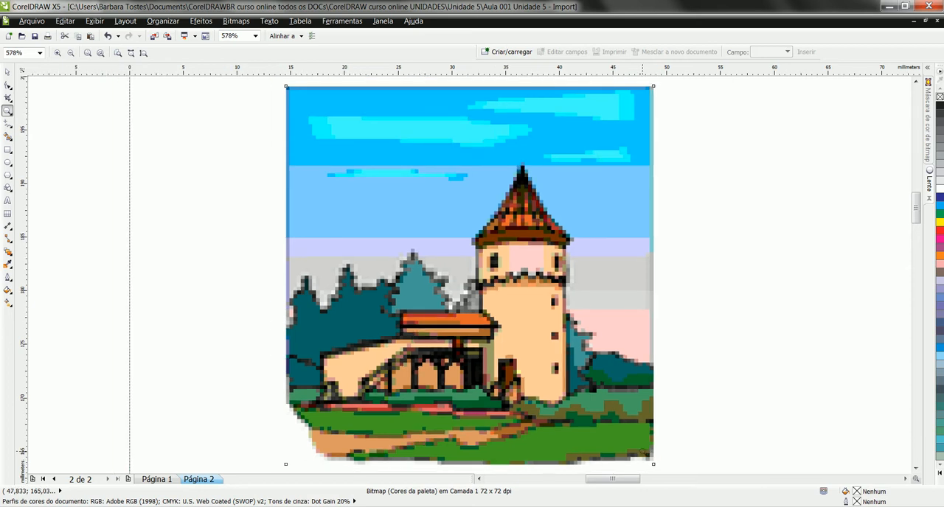
{"action": "key", "text": "shift+F4"}
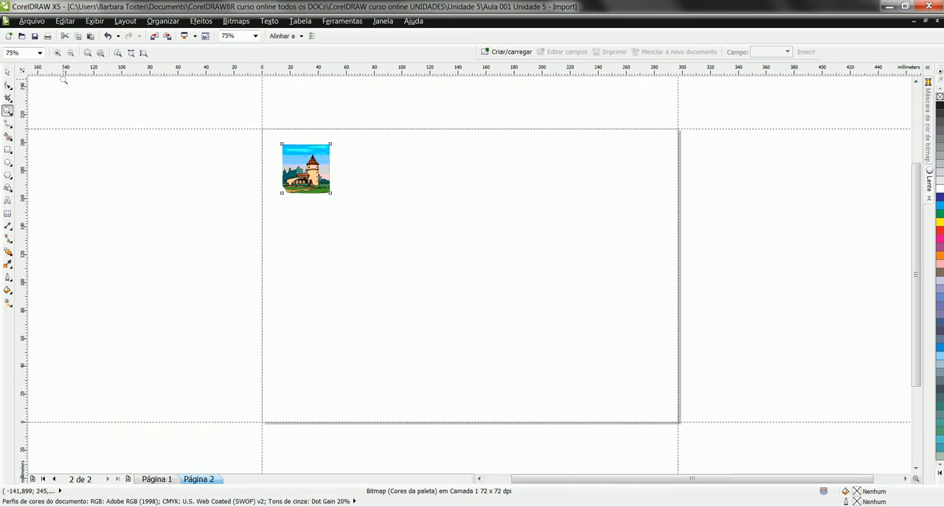
{"action": "left_click", "coordinate": [8, 72]}
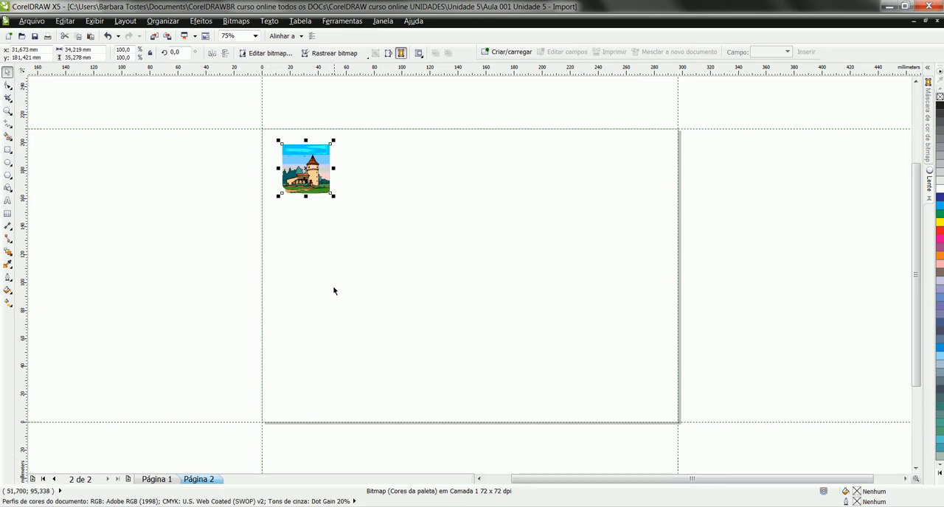
{"action": "key", "text": "Delete"}
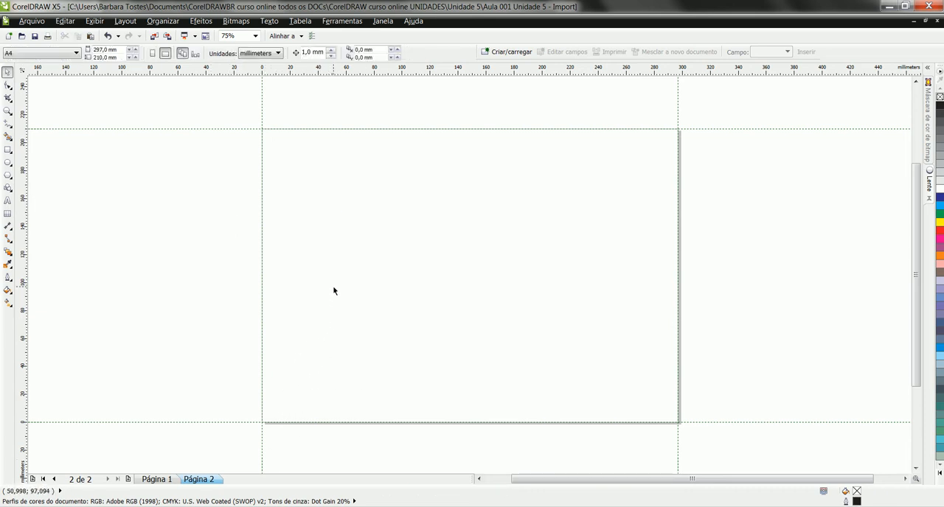
Import saving.svg onto page 2 and move the piggy bank drawing so that it fits within the page
{"action": "key", "text": "ctrl+i"}
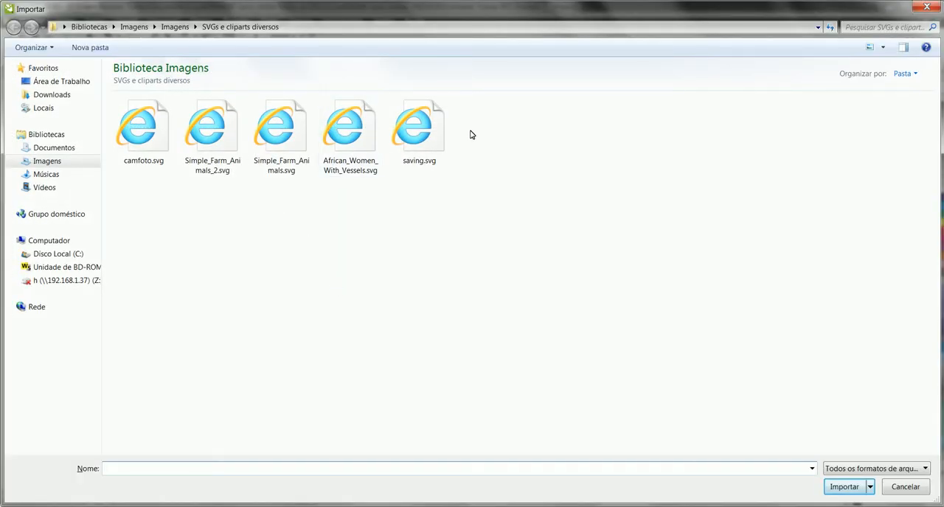
{"action": "left_click", "coordinate": [427, 126]}
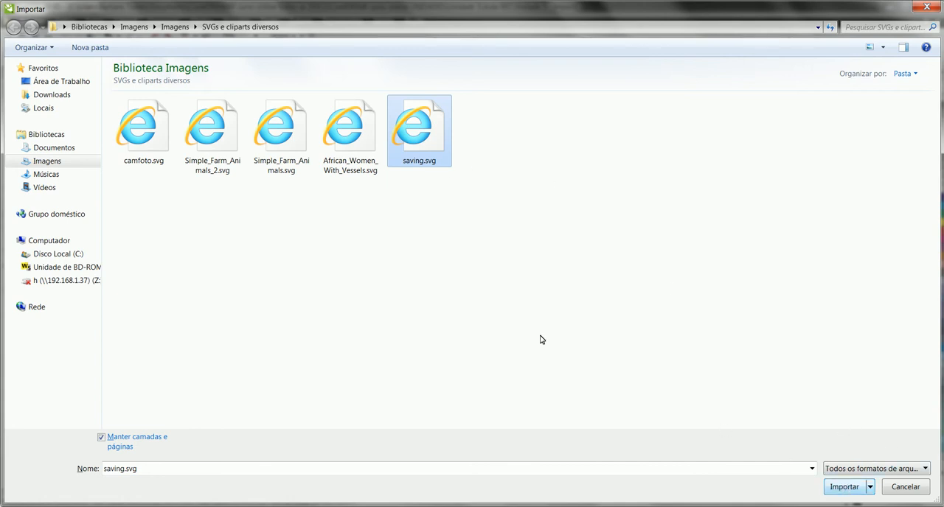
{"action": "left_click", "coordinate": [844, 487]}
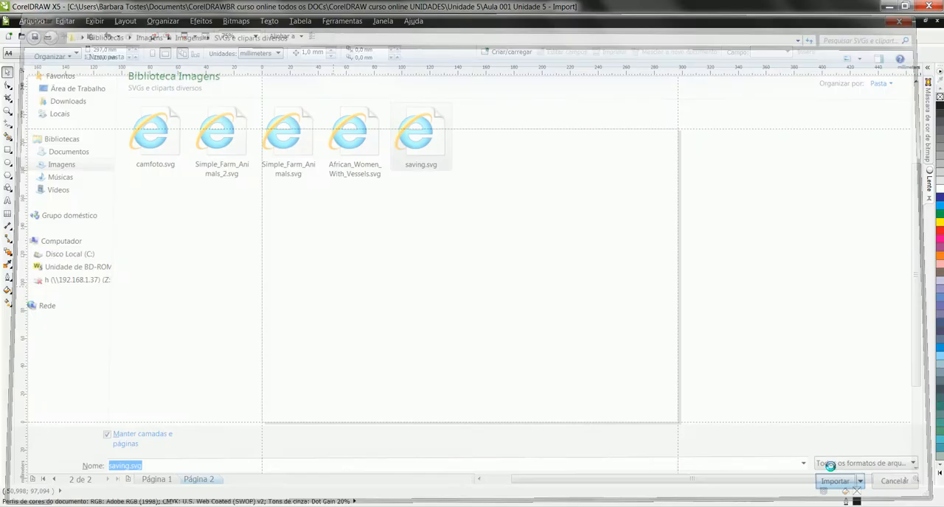
{"action": "left_click", "coordinate": [296, 149]}
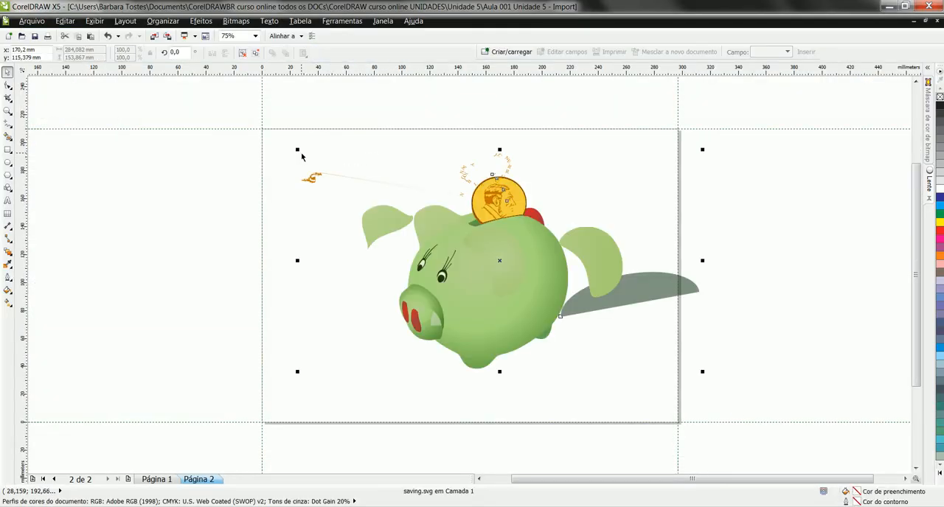
{"action": "left_click_drag", "start_coordinate": [528, 243], "coordinate": [499, 242]}
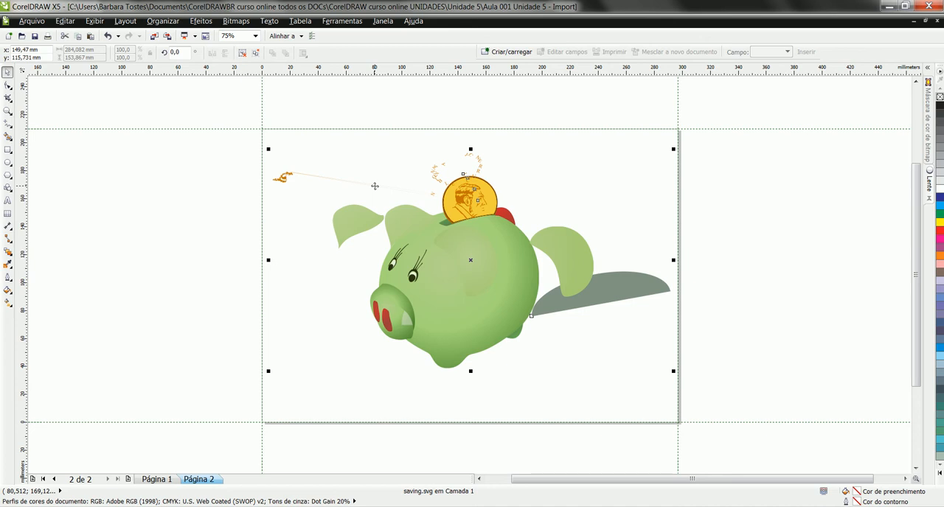
Replace the piggy bank drawing with an import of camfoto.svg, and move the camera to the middle of page 2
{"action": "key", "text": "Delete"}
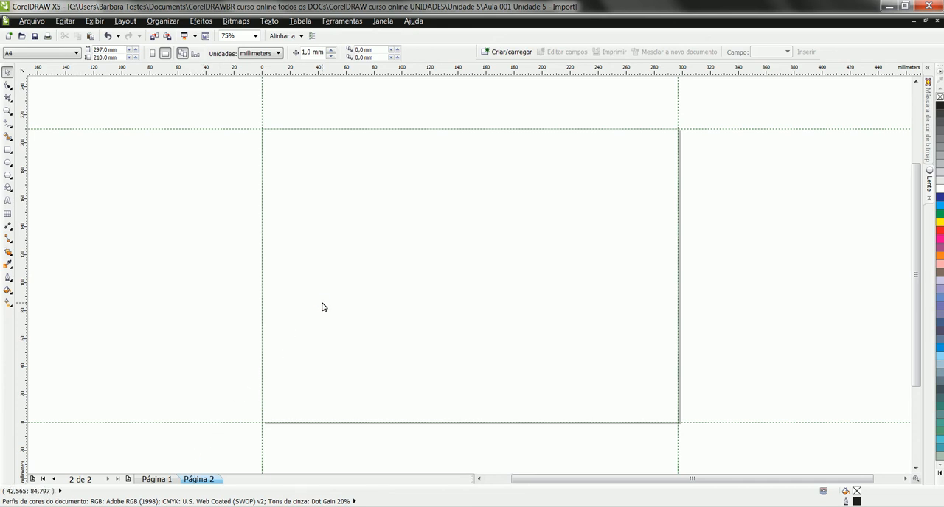
{"action": "key", "text": "ctrl+i"}
{"action": "left_click", "coordinate": [147, 122]}
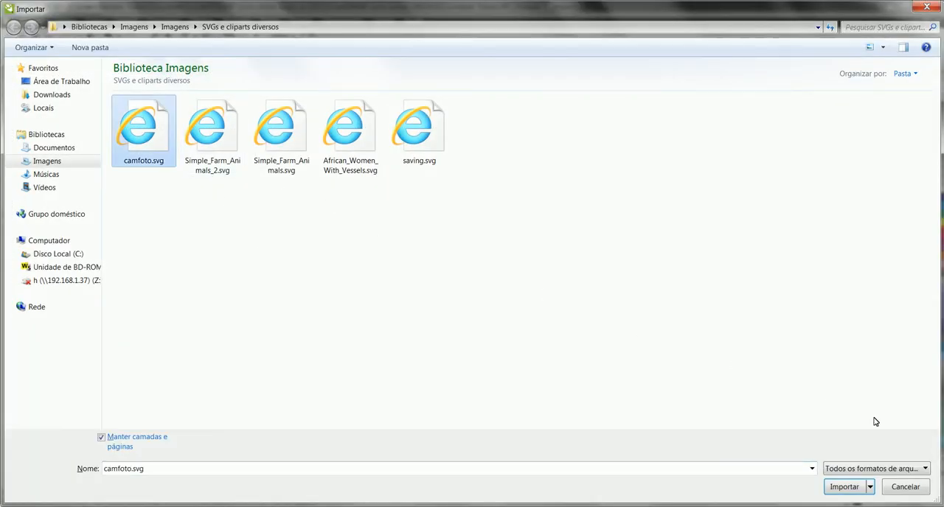
{"action": "left_click", "coordinate": [845, 488]}
{"action": "left_click", "coordinate": [311, 144]}
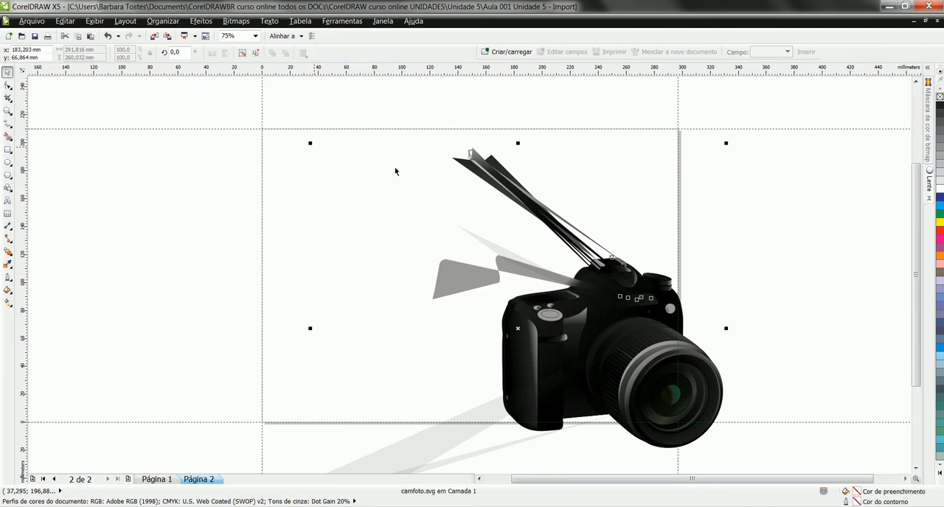
{"action": "left_click_drag", "start_coordinate": [626, 301], "coordinate": [514, 234]}
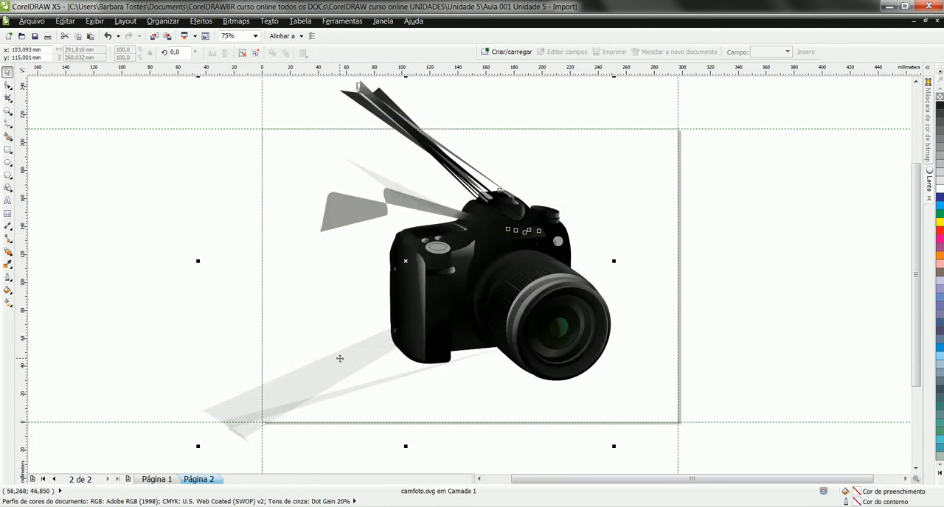
{"action": "key", "text": "Escape"}
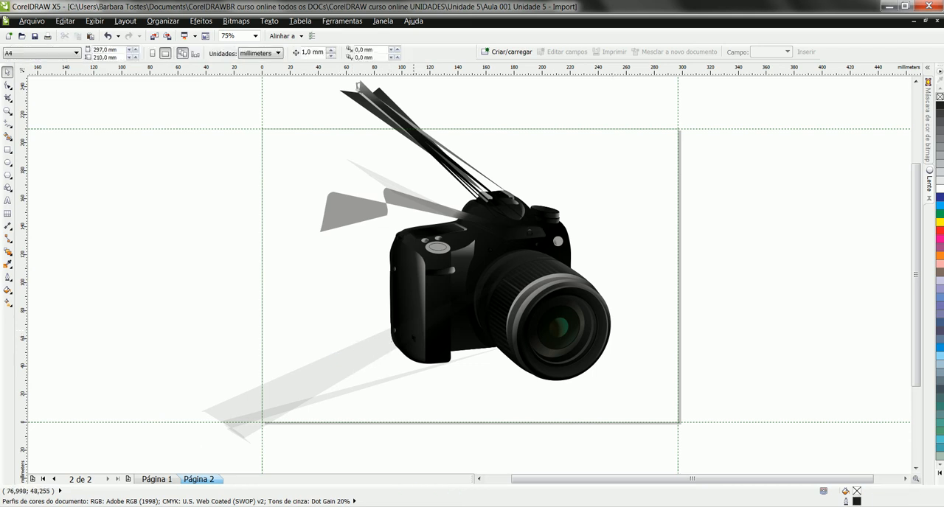
Unlock the imported camera object, accept the SVG integrity warning, and ungroup it one level
{"action": "left_click", "coordinate": [501, 291]}
{"action": "right_click", "coordinate": [502, 292]}
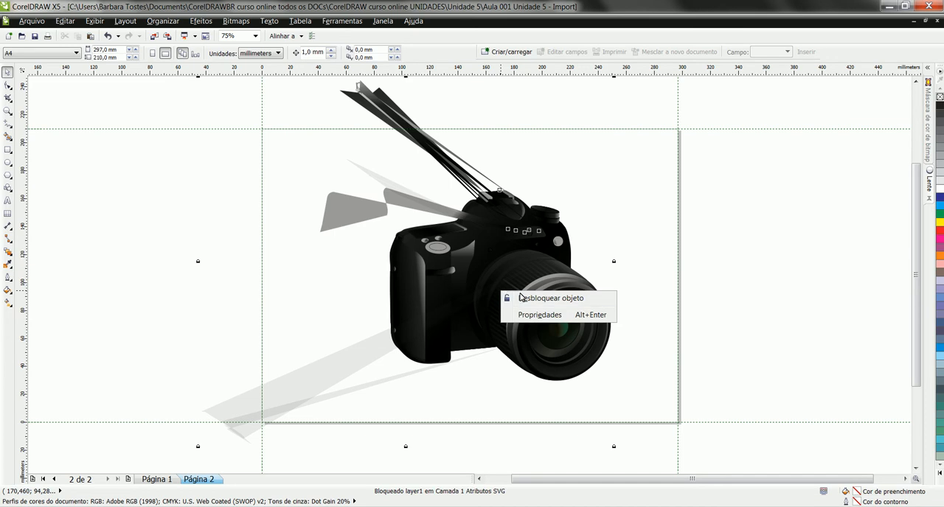
{"action": "left_click", "coordinate": [520, 298]}
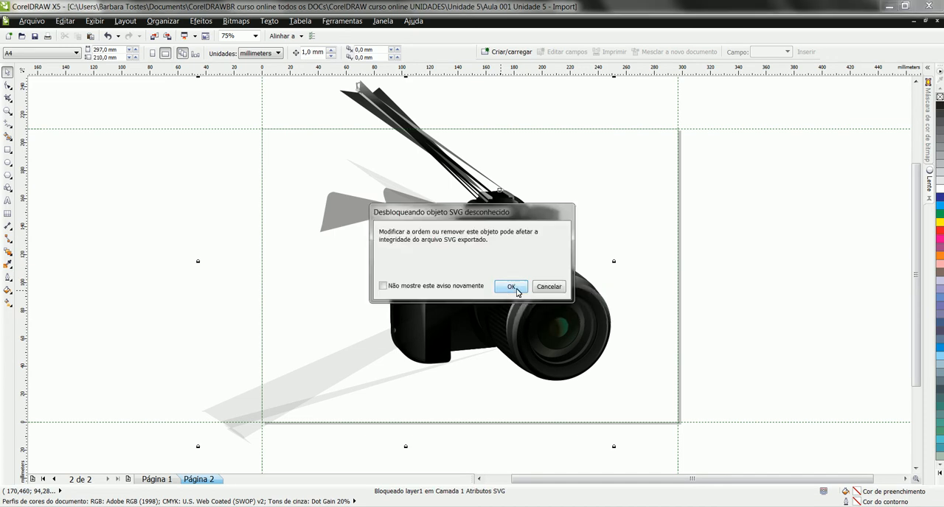
{"action": "left_click", "coordinate": [518, 292]}
{"action": "right_click", "coordinate": [505, 309]}
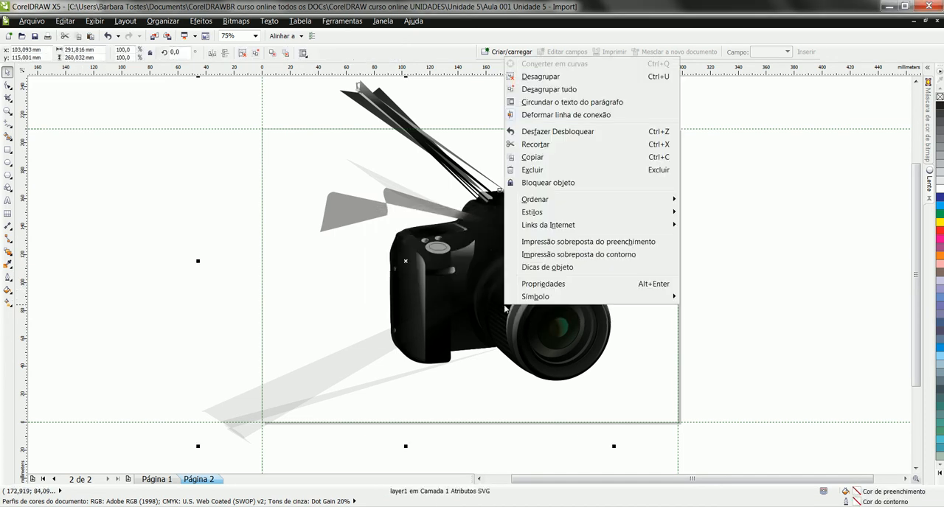
{"action": "left_click", "coordinate": [553, 77]}
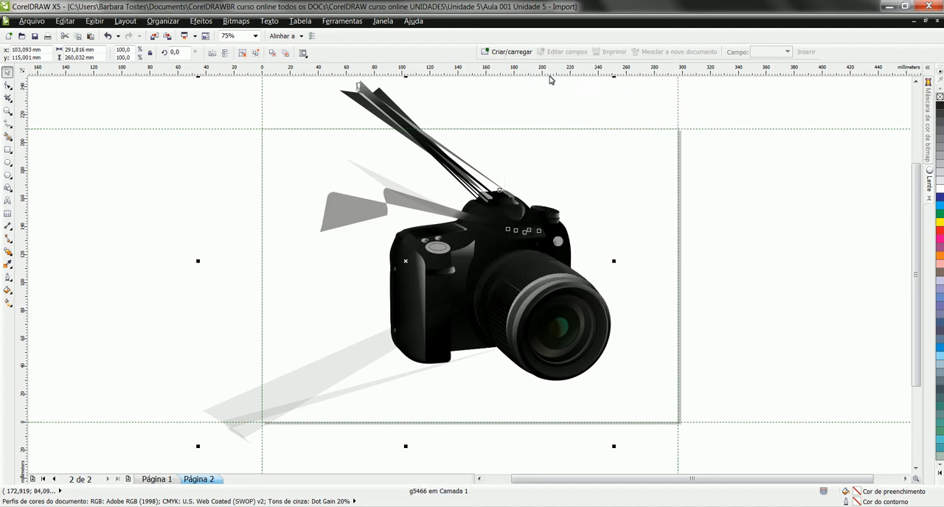
Select the camera group again and ungroup all of its nested objects
{"action": "left_click", "coordinate": [733, 289]}
{"action": "left_click", "coordinate": [414, 302]}
{"action": "left_click", "coordinate": [174, 310]}
{"action": "left_click", "coordinate": [435, 314]}
{"action": "right_click", "coordinate": [435, 320]}
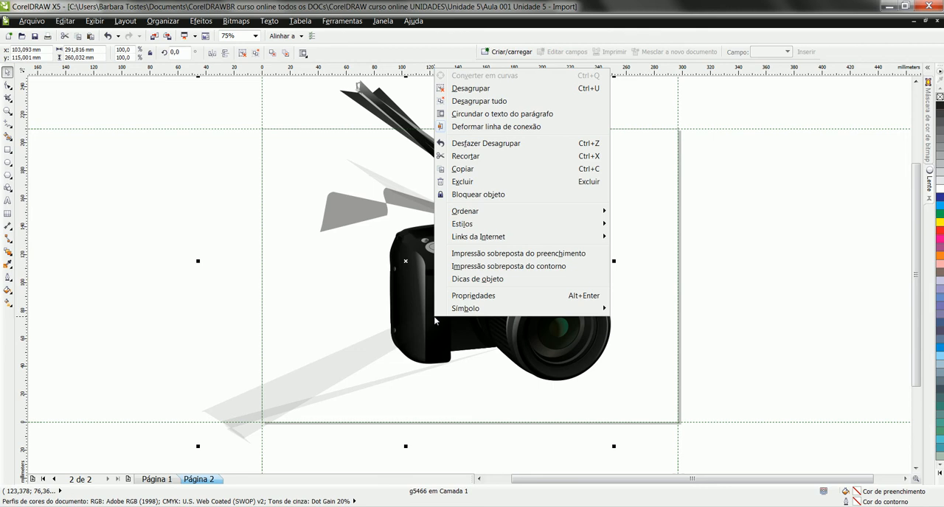
{"action": "left_click", "coordinate": [475, 102]}
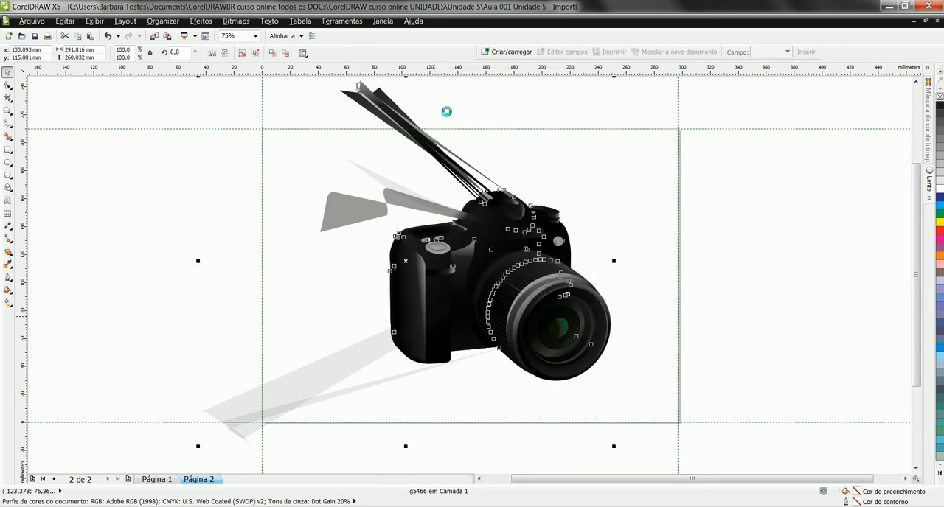
Remove the two pale grey stray shapes extending from the lower edge of the camera
{"action": "left_click", "coordinate": [349, 364]}
{"action": "left_click_drag", "start_coordinate": [344, 360], "coordinate": [234, 287]}
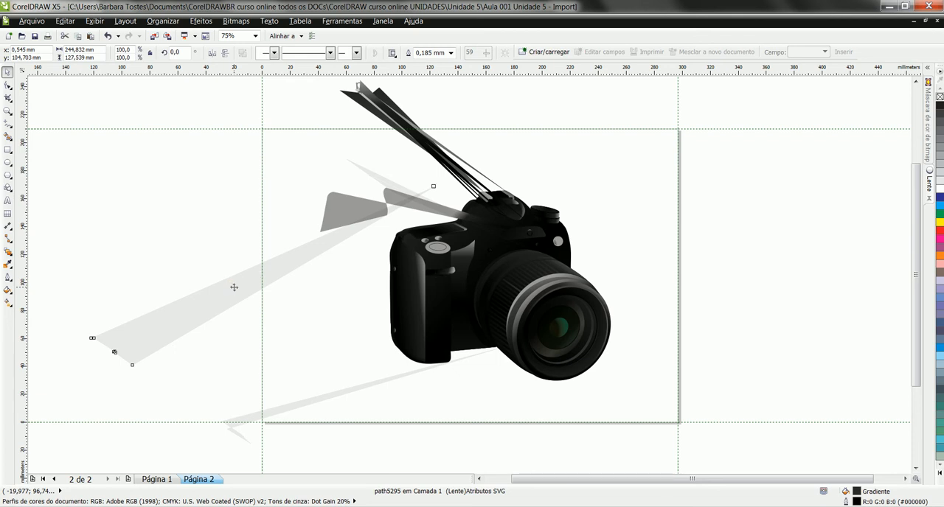
{"action": "key", "text": "Delete"}
{"action": "left_click", "coordinate": [332, 396]}
{"action": "key", "text": "Delete"}
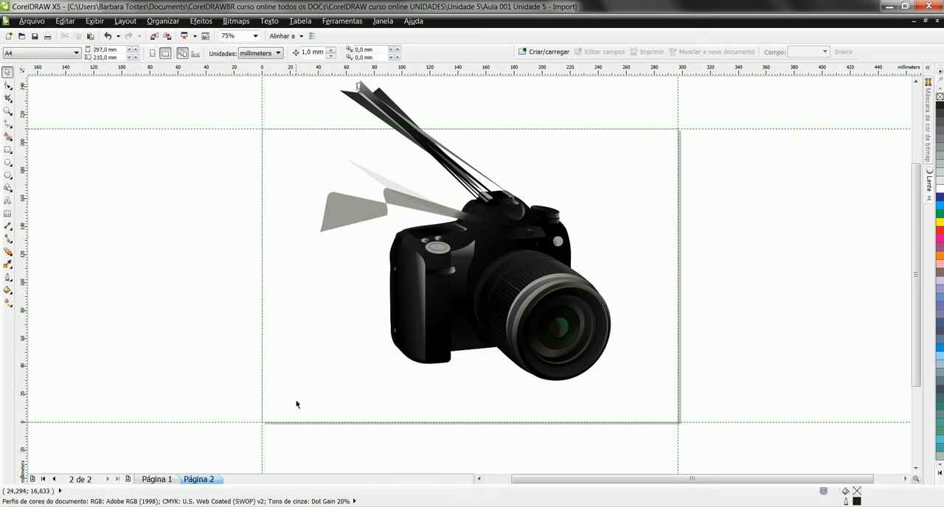
Delete the darker grey shape and the pale streak extending from the camera's upper left side
{"action": "left_click", "coordinate": [338, 211]}
{"action": "key", "text": "Delete"}
{"action": "left_click", "coordinate": [379, 185]}
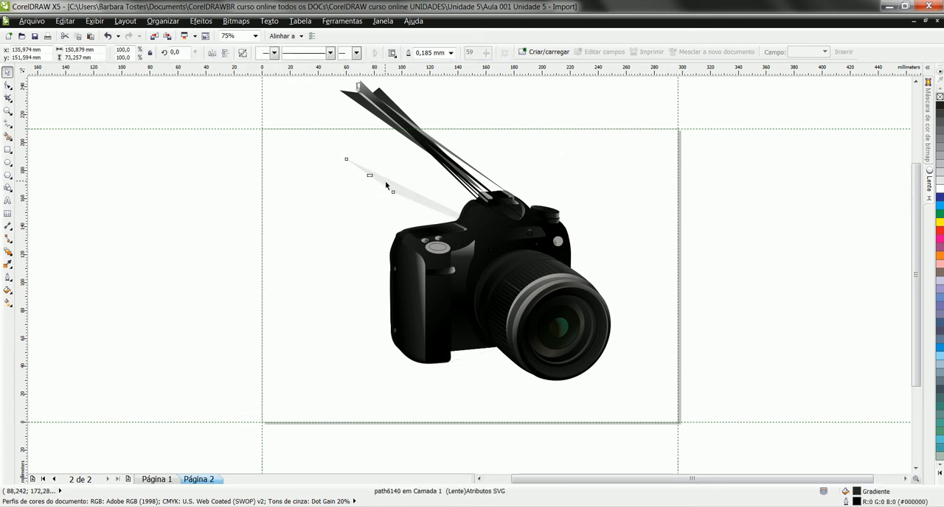
{"action": "key", "text": "Delete"}
Delete all the stray black and grey strips rising diagonally above the camera body
{"action": "left_click", "coordinate": [430, 147]}
{"action": "key", "text": "Delete"}
{"action": "key", "text": "Delete"}
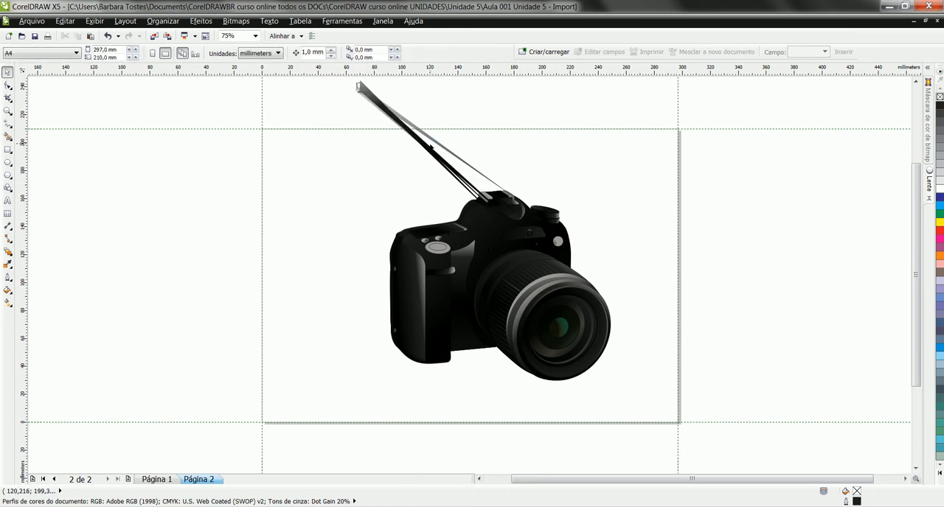
{"action": "left_click", "coordinate": [427, 148]}
{"action": "key", "text": "Delete"}
{"action": "left_click", "coordinate": [435, 141]}
{"action": "key", "text": "Delete"}
{"action": "left_click", "coordinate": [426, 147]}
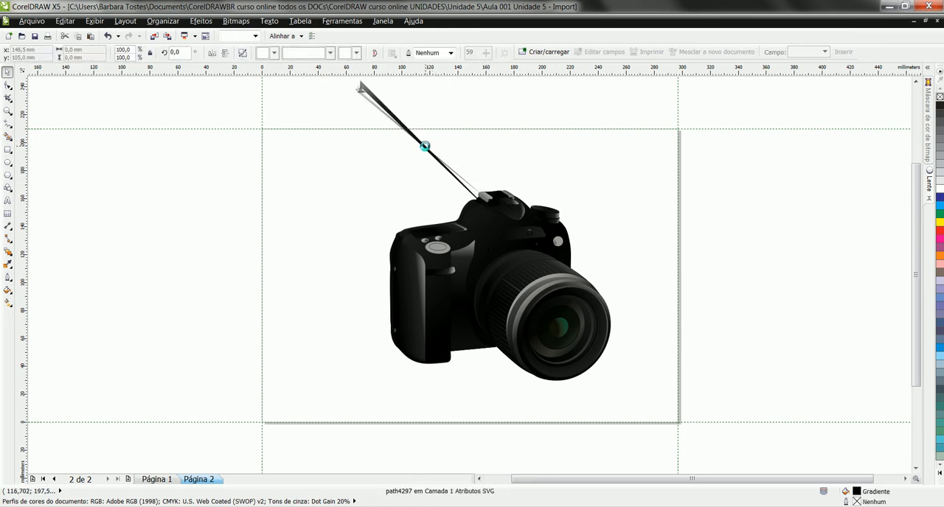
{"action": "key", "text": "Delete"}
{"action": "left_click", "coordinate": [426, 146]}
{"action": "key", "text": "Delete"}
Group all the remaining camera parts and move the group slightly up and left within page 2
{"action": "left_click_drag", "start_coordinate": [314, 132], "coordinate": [696, 405]}
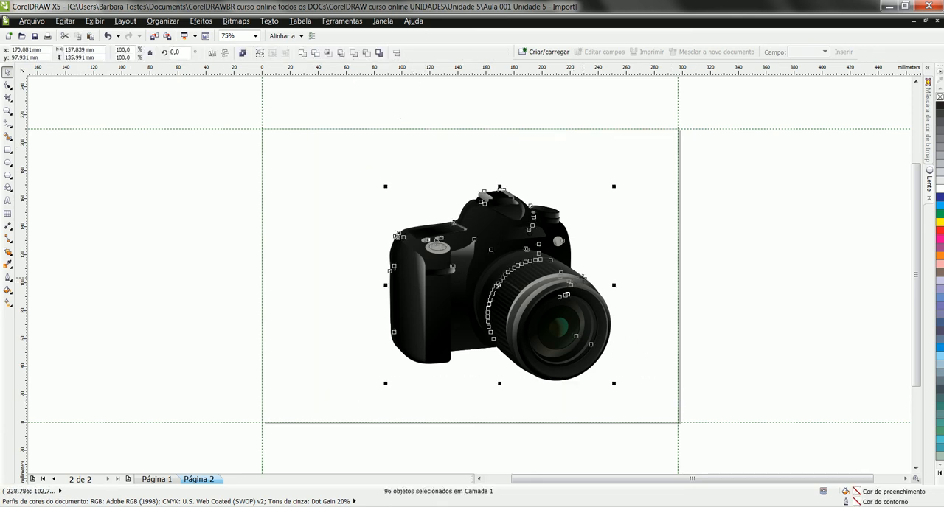
{"action": "key", "text": "ctrl+g"}
{"action": "left_click_drag", "start_coordinate": [521, 272], "coordinate": [489, 254]}
{"action": "left_click", "coordinate": [636, 235]}
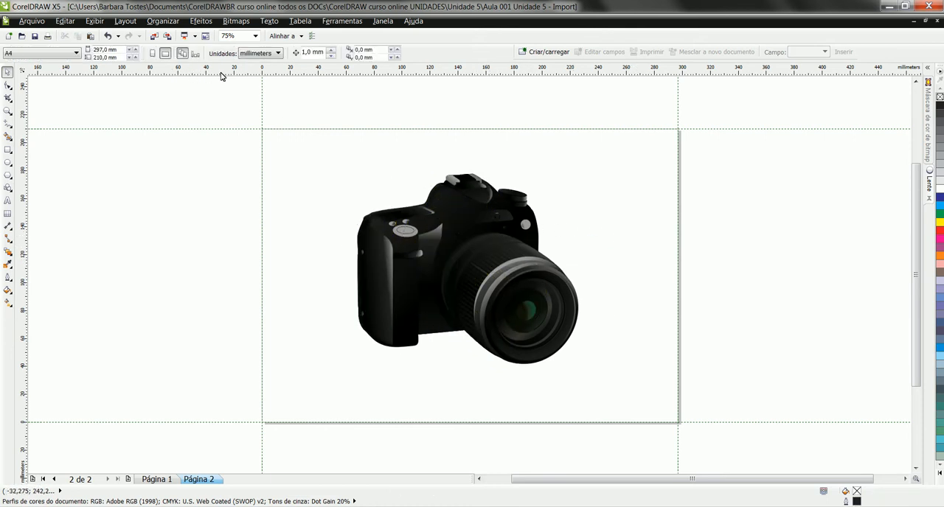
Examine the individual grip and body shapes inside the grouped camera by selecting them separately
{"action": "left_click", "coordinate": [374, 270], "text": "ctrl"}
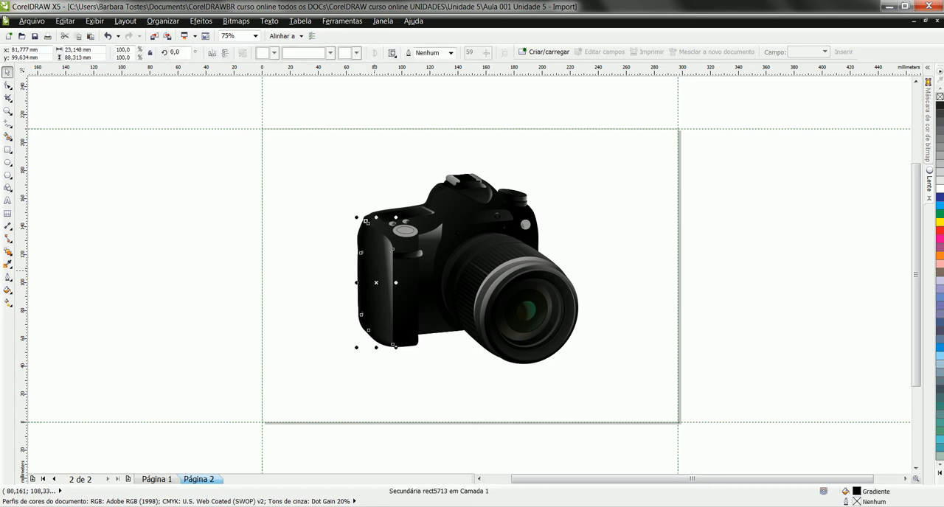
{"action": "left_click", "coordinate": [407, 284], "text": "ctrl"}
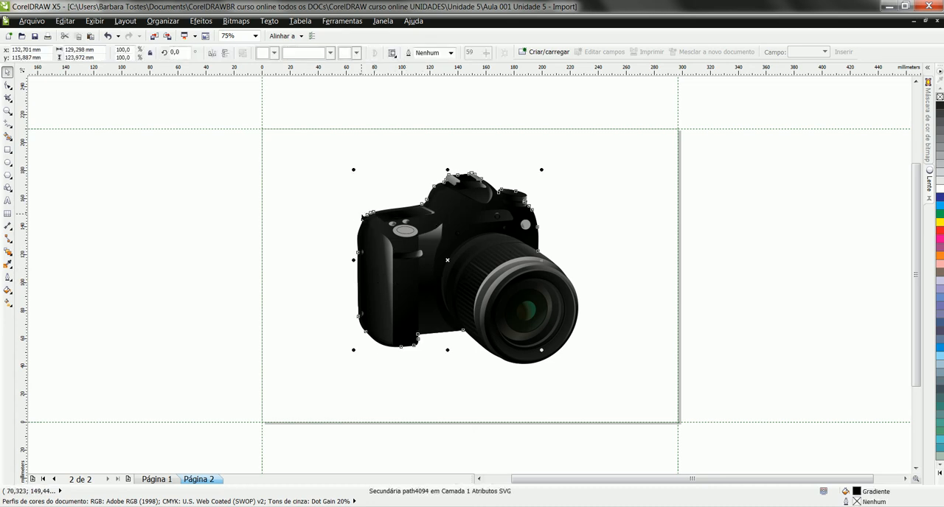
{"action": "left_click", "coordinate": [402, 210], "text": "ctrl"}
{"action": "left_click", "coordinate": [360, 179]}
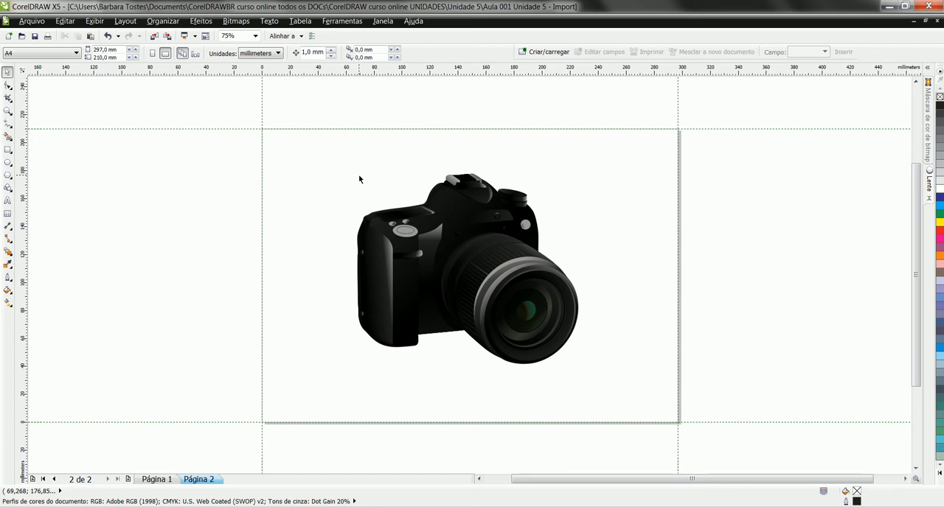
Review the document properties, including the file, page, and color details, and close them
{"action": "left_click", "coordinate": [38, 23]}
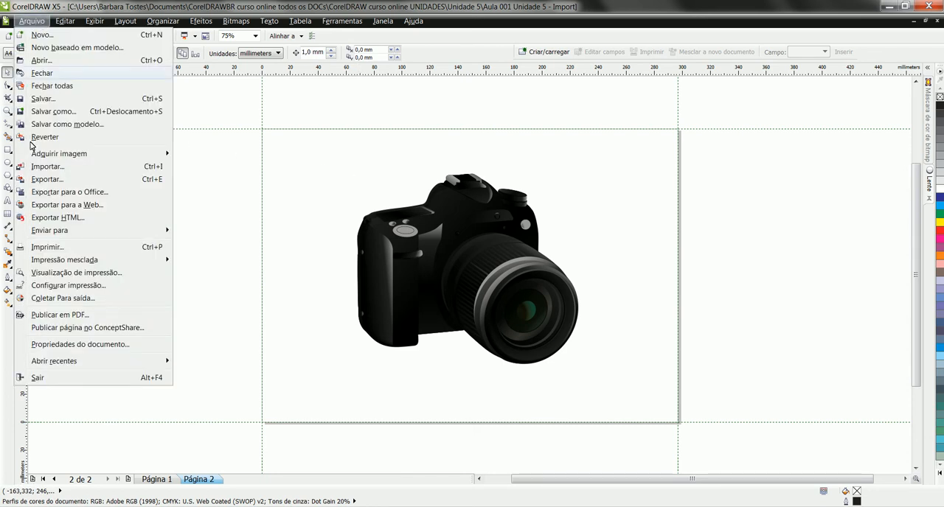
{"action": "left_click", "coordinate": [107, 344]}
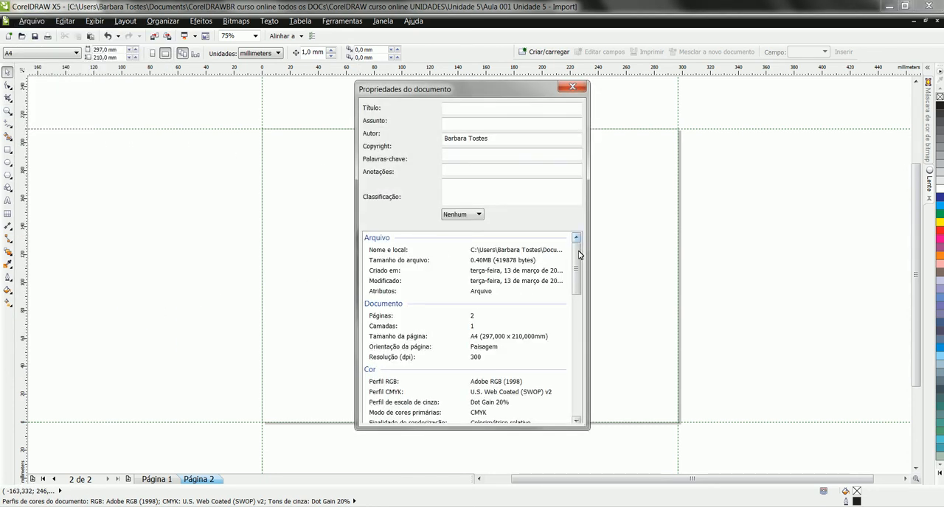
{"action": "left_click_drag", "start_coordinate": [581, 255], "coordinate": [581, 383]}
{"action": "scroll", "coordinate": [533, 263], "scroll_direction": "up", "scroll_amount": 10}
{"action": "left_click", "coordinate": [572, 87]}
Select the camera body shape inside the group and inspect the color stops of its gradient fill without changing it
{"action": "left_click", "coordinate": [452, 239]}
{"action": "left_click", "coordinate": [452, 239], "text": "ctrl"}
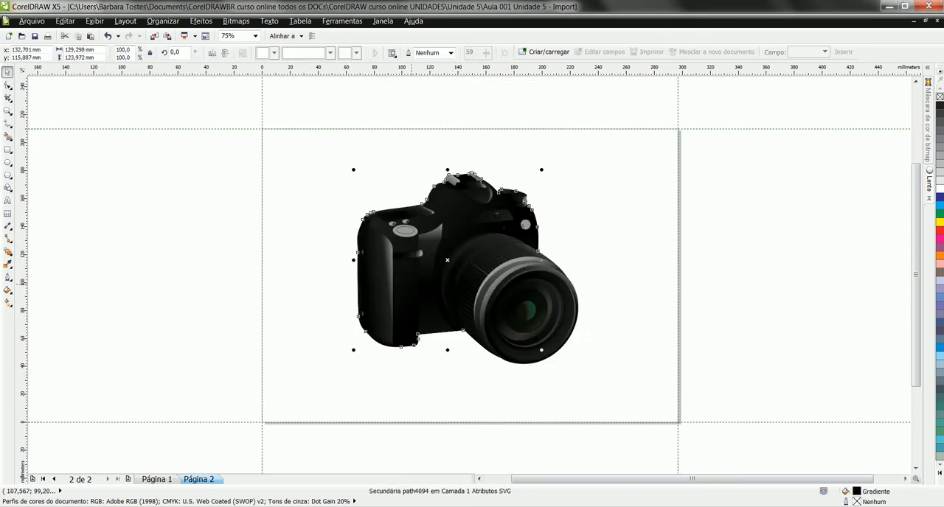
{"action": "left_click", "coordinate": [411, 284]}
{"action": "left_click", "coordinate": [411, 284], "text": "ctrl"}
{"action": "right_click", "coordinate": [449, 262]}
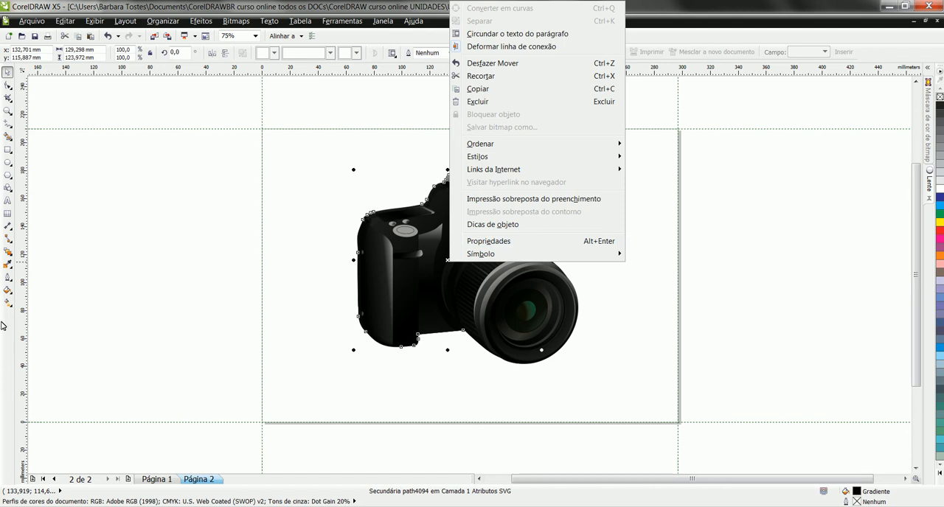
{"action": "left_click", "coordinate": [8, 291]}
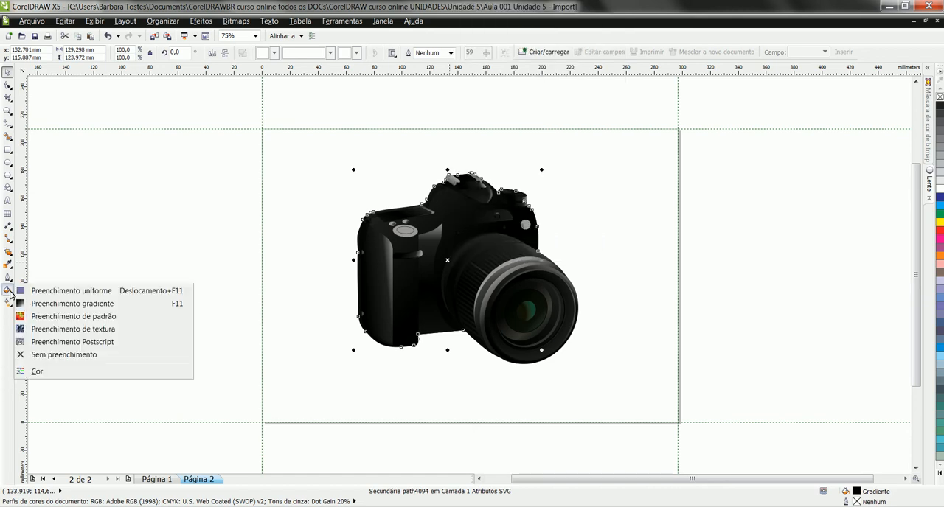
{"action": "left_click", "coordinate": [56, 303]}
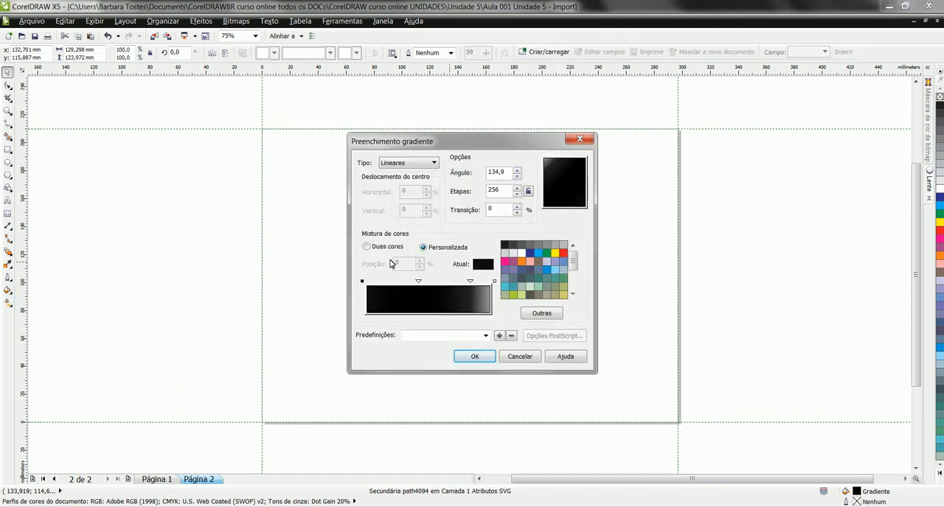
{"action": "left_click", "coordinate": [418, 282]}
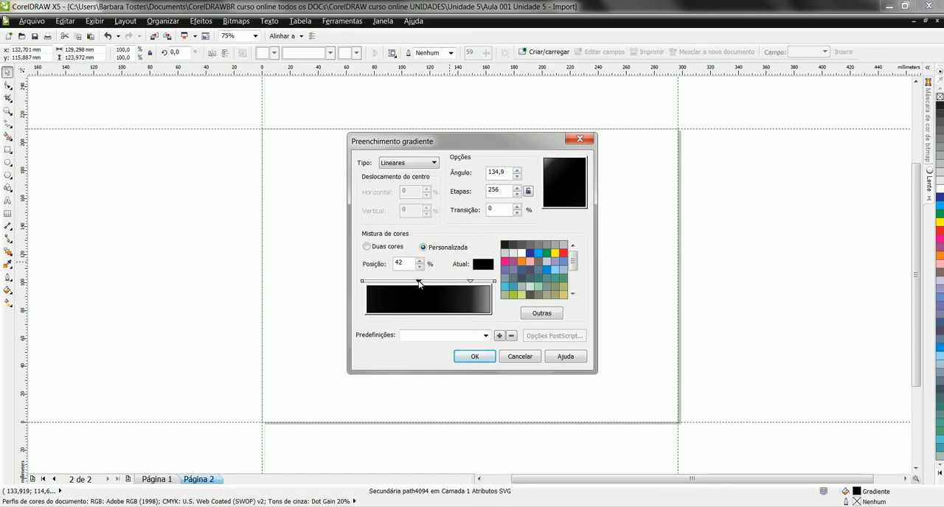
{"action": "left_click", "coordinate": [363, 281]}
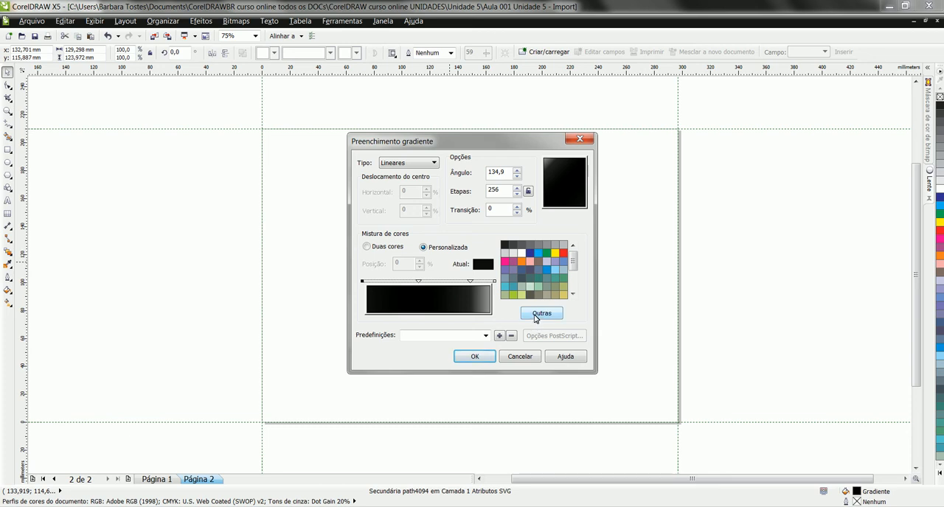
{"action": "left_click", "coordinate": [520, 357]}
Select the whole camera group and move it into the upper-left part of page 2
{"action": "left_click_drag", "start_coordinate": [318, 144], "coordinate": [615, 399]}
{"action": "left_click_drag", "start_coordinate": [521, 302], "coordinate": [434, 267]}
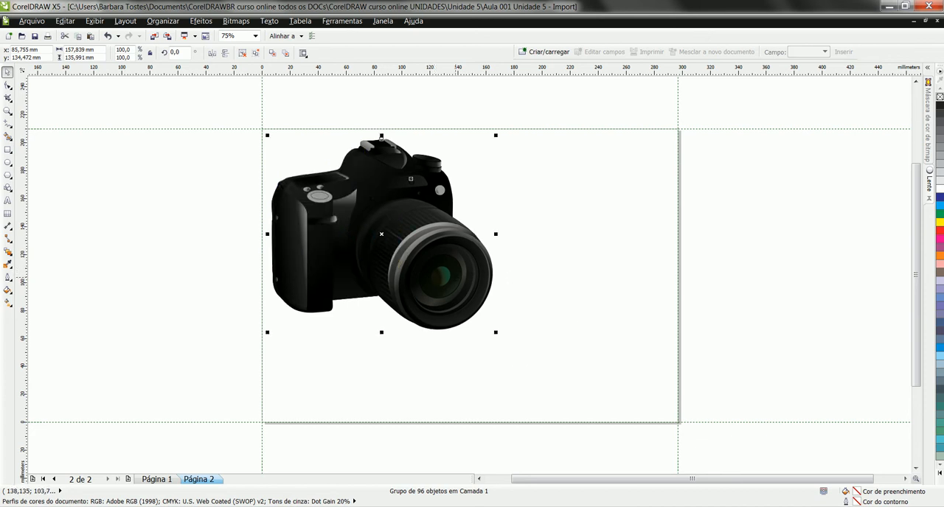
{"action": "left_click", "coordinate": [458, 270], "text": "ctrl"}
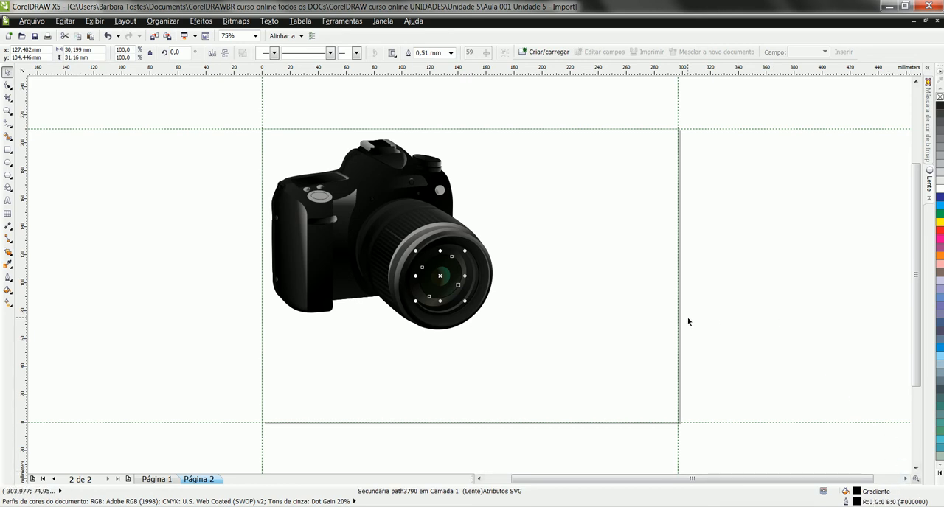
{"action": "left_click", "coordinate": [366, 187]}
{"action": "left_click", "coordinate": [470, 158]}
{"action": "left_click", "coordinate": [394, 180]}
{"action": "left_click", "coordinate": [375, 173], "text": "ctrl"}
{"action": "left_click_drag", "start_coordinate": [375, 173], "coordinate": [381, 139]}
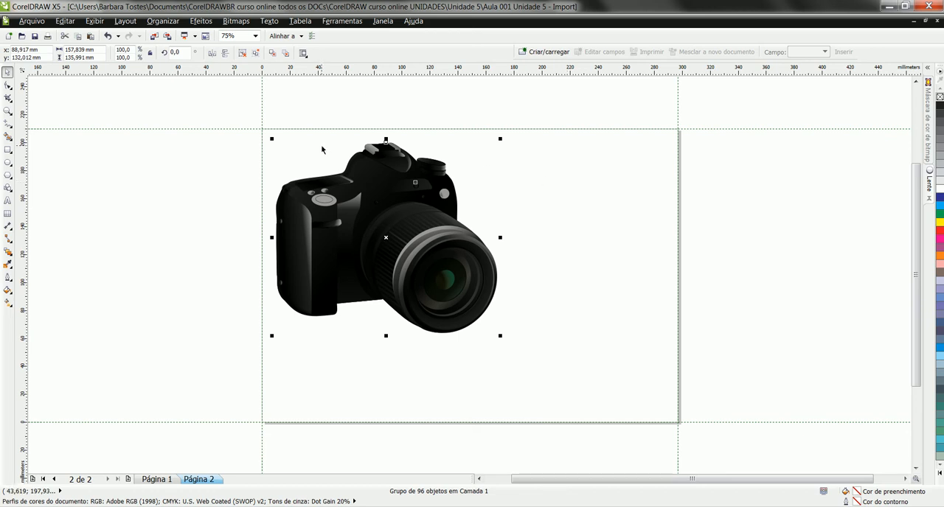
Convert the camera group to a 300 dpi CMYK (32 bit) bitmap with anti-aliasing and a transparent background, and undo the conversion
{"action": "left_click", "coordinate": [236, 21]}
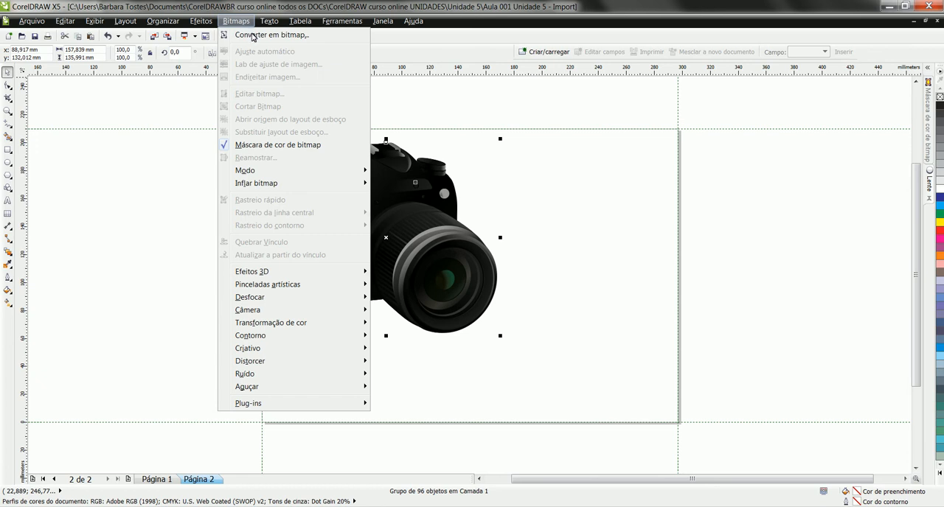
{"action": "left_click", "coordinate": [288, 37]}
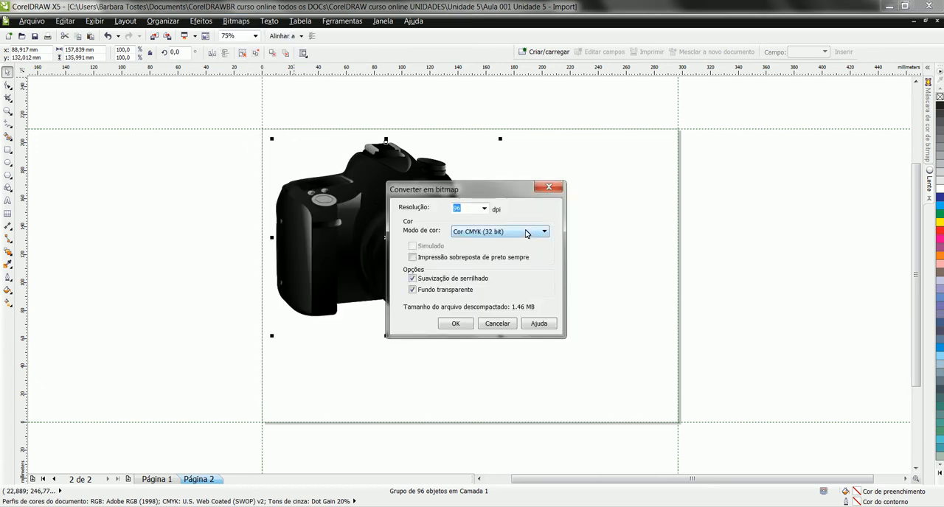
{"action": "left_click", "coordinate": [484, 209]}
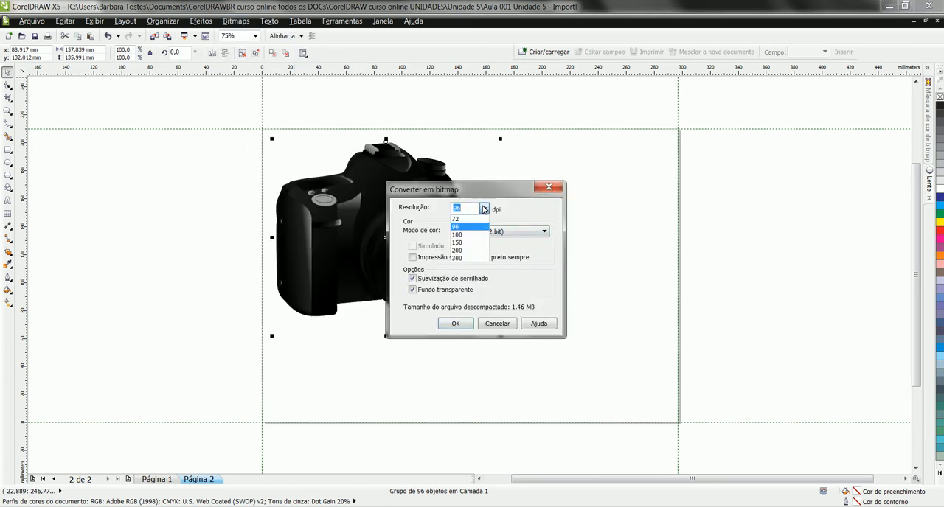
{"action": "left_click", "coordinate": [477, 258]}
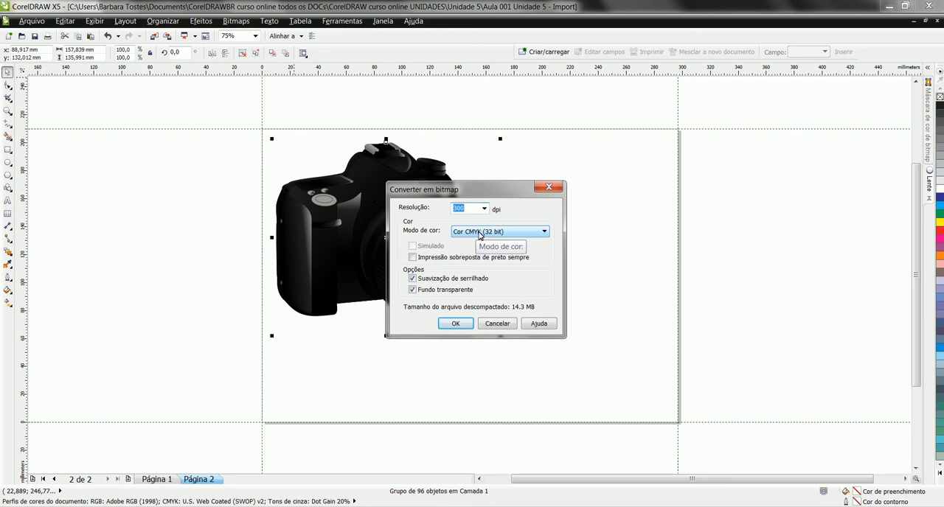
{"action": "left_click", "coordinate": [545, 233]}
{"action": "left_click", "coordinate": [546, 233]}
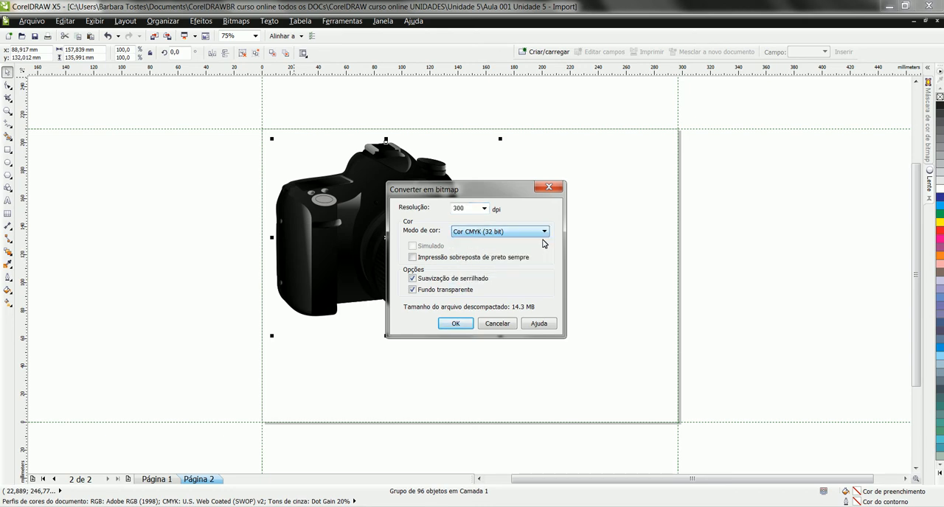
{"action": "left_click", "coordinate": [457, 323]}
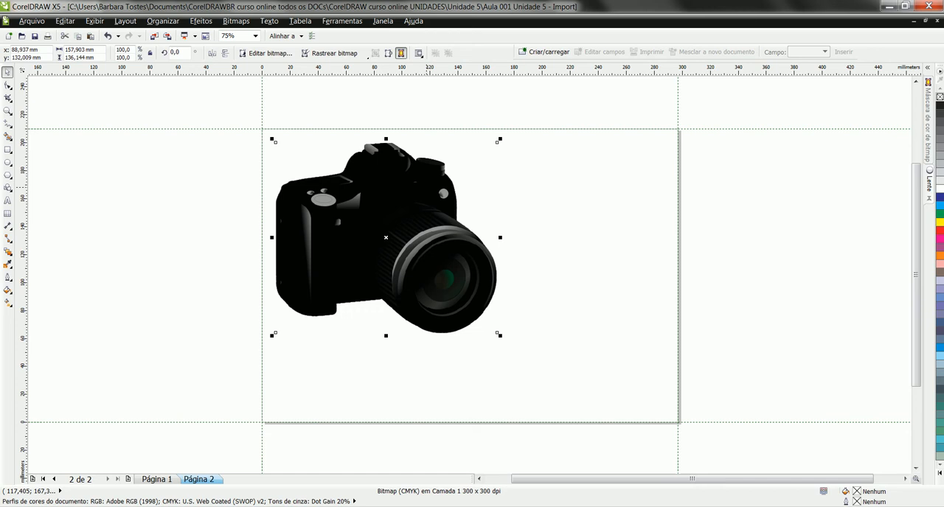
{"action": "key", "text": "ctrl+z"}
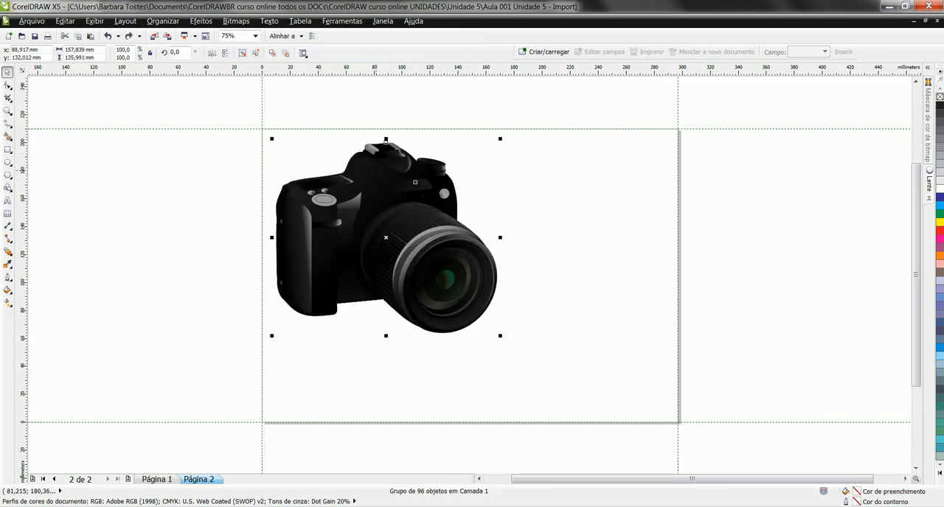
{"action": "left_click", "coordinate": [173, 174]}
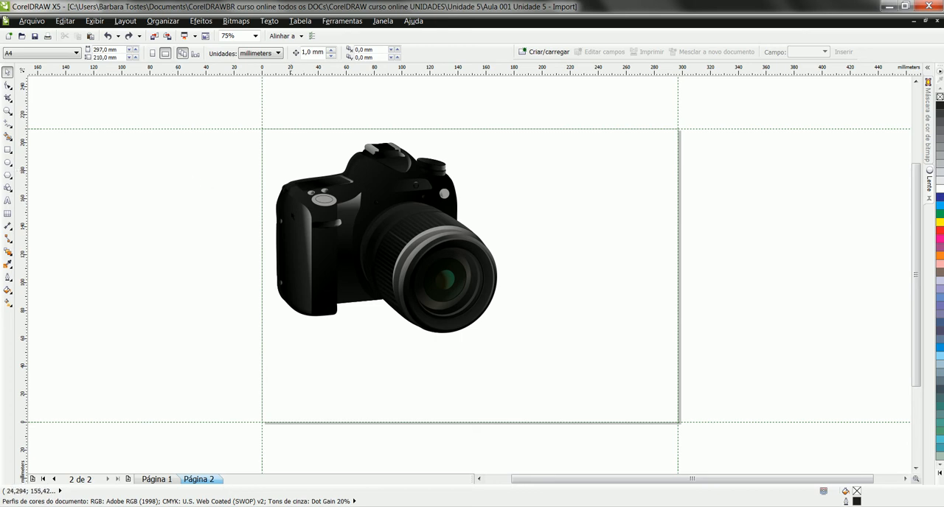
{"action": "left_click", "coordinate": [298, 205]}
{"action": "left_click", "coordinate": [95, 21]}
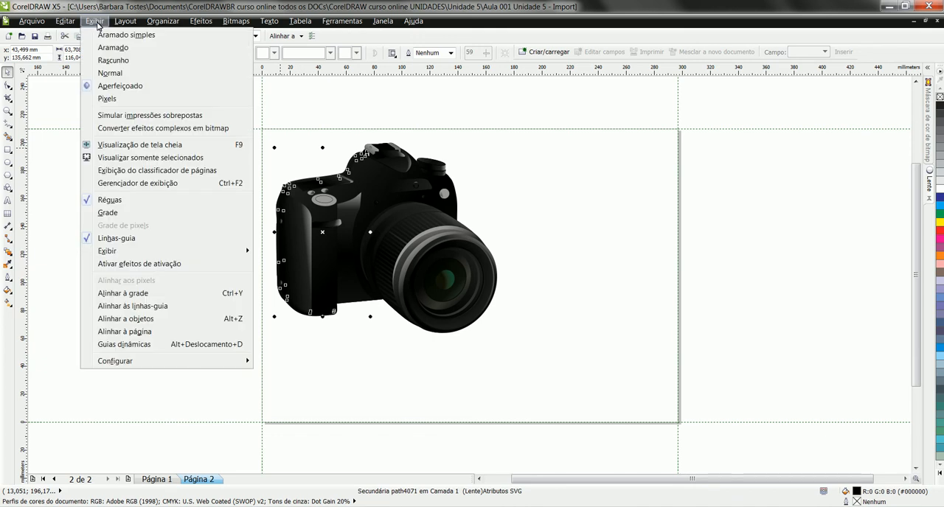
{"action": "left_click", "coordinate": [98, 23]}
{"action": "left_click", "coordinate": [203, 144]}
Delete the camera group so that page 2 is empty
{"action": "left_click", "coordinate": [438, 219]}
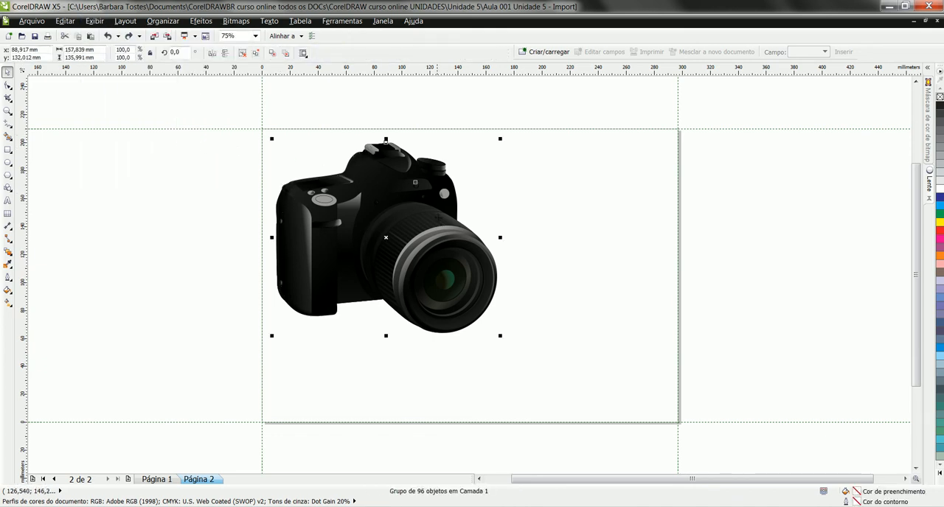
{"action": "key", "text": "Delete"}
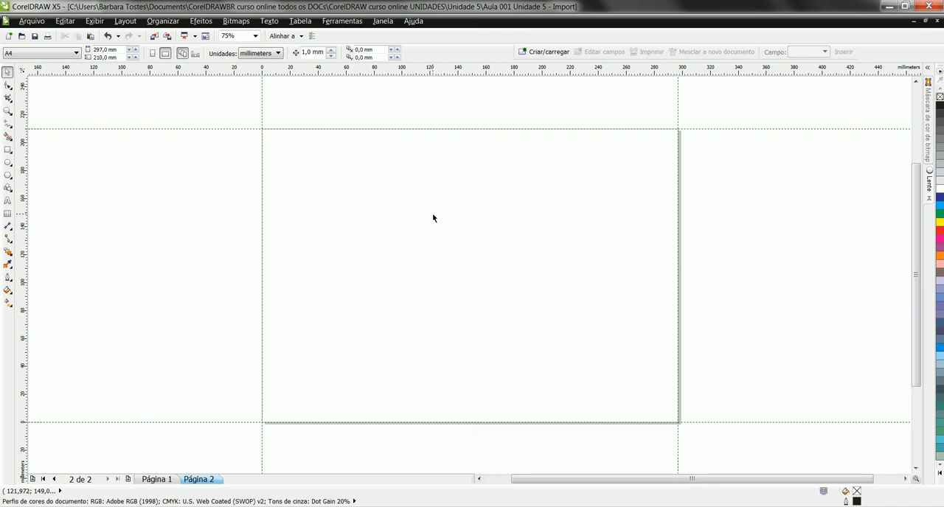
Switch to the browser and open the Simple Farm Animals 2 clip art page from the Open Clip Art Library home page
{"action": "key", "text": "alt+Tab"}
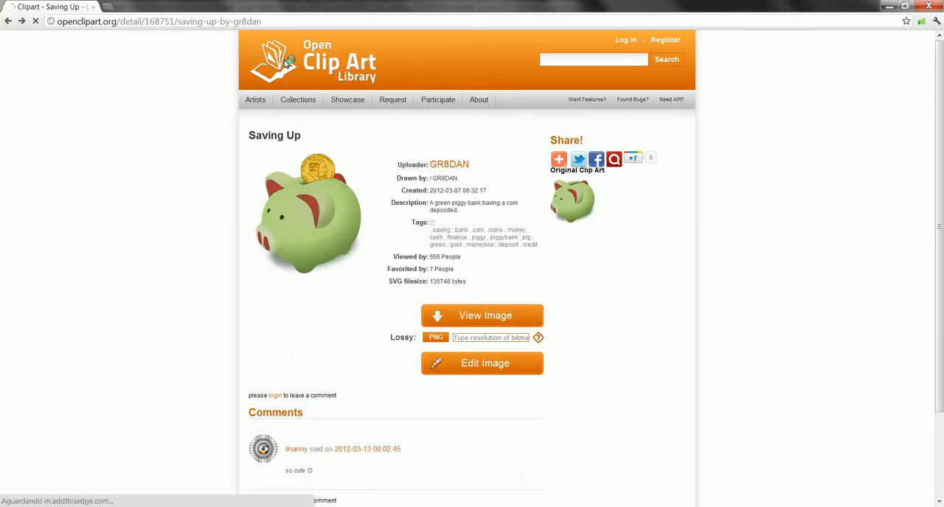
{"action": "left_click", "coordinate": [286, 63]}
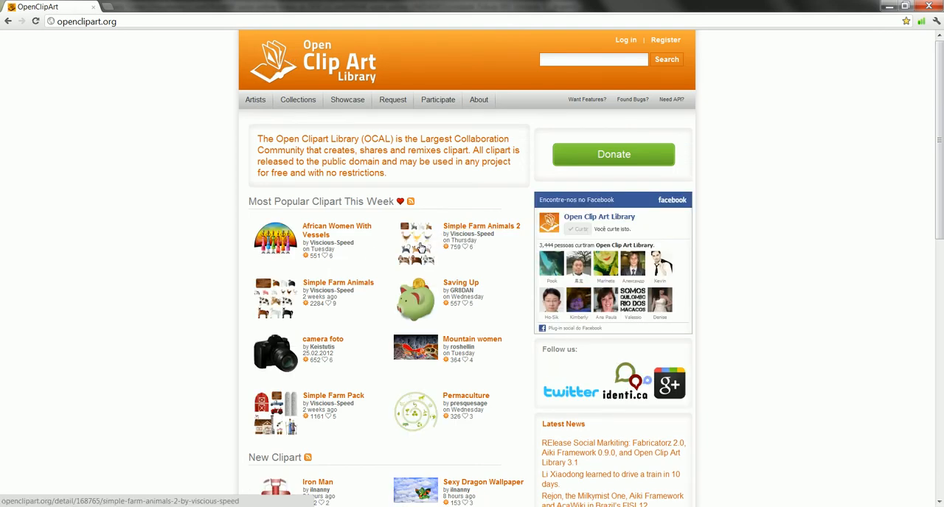
{"action": "left_click", "coordinate": [421, 248]}
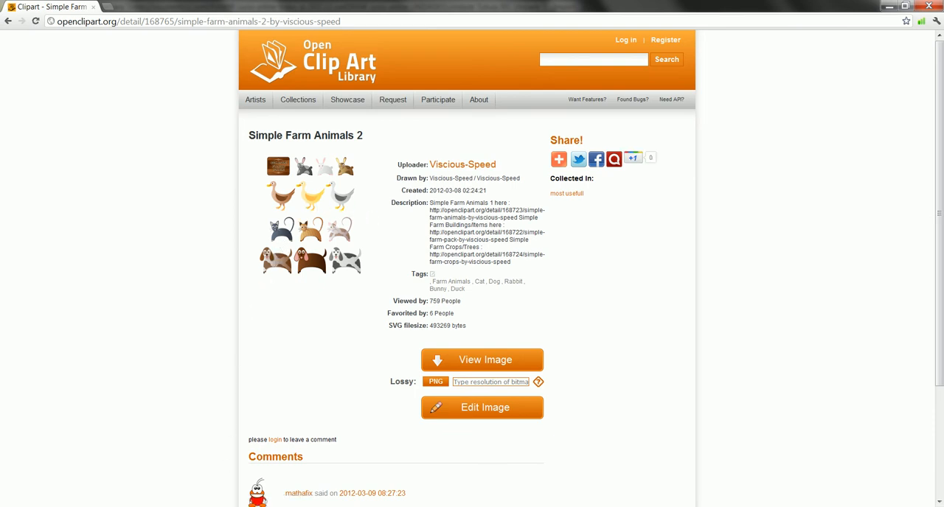
Switch to Inkscape, open Simple_Farm_Animals.svg after previewing the available SVG files, and fit it in the window
{"action": "left_click", "coordinate": [199, 506]}
{"action": "left_click", "coordinate": [132, 453]}
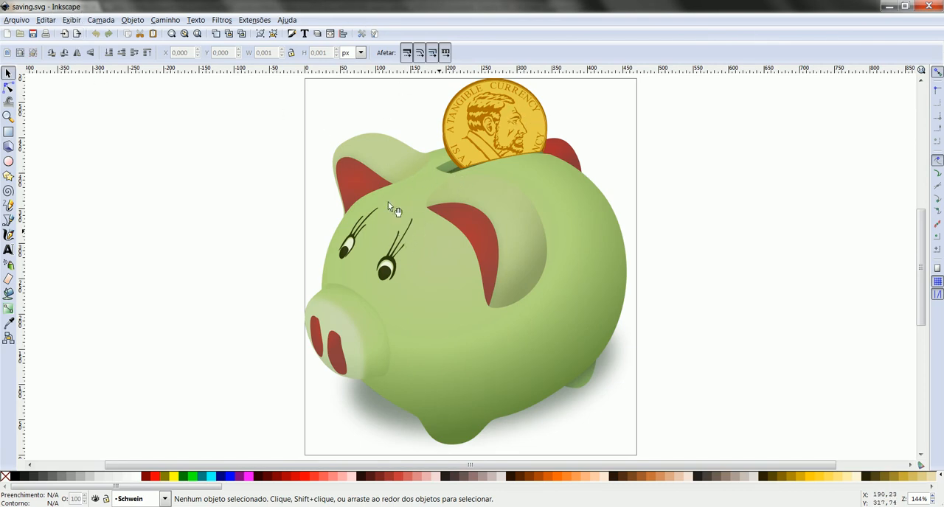
{"action": "left_click", "coordinate": [18, 34]}
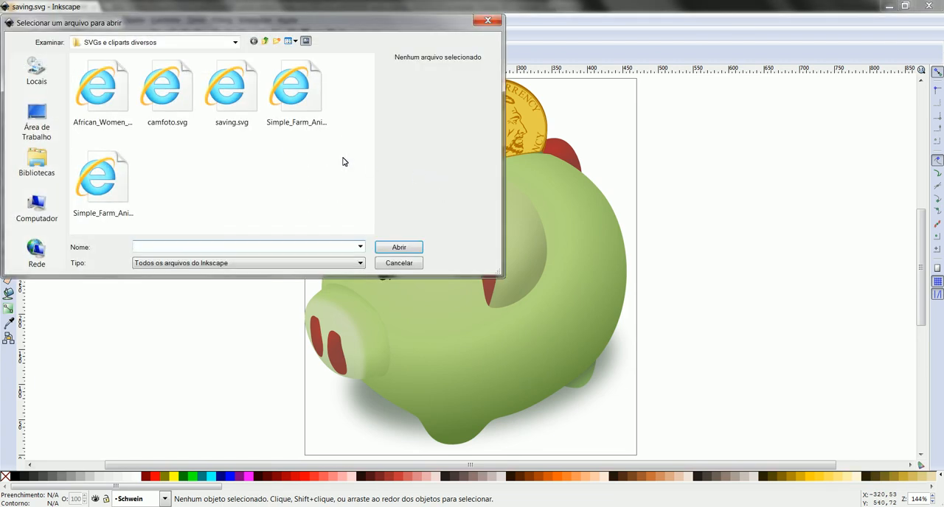
{"action": "left_click", "coordinate": [188, 98]}
{"action": "left_click", "coordinate": [240, 98]}
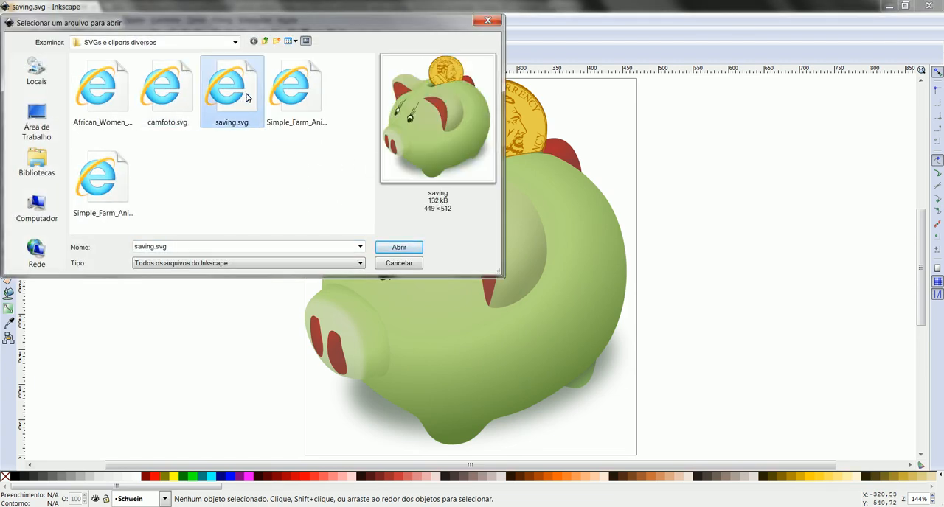
{"action": "left_click", "coordinate": [292, 97]}
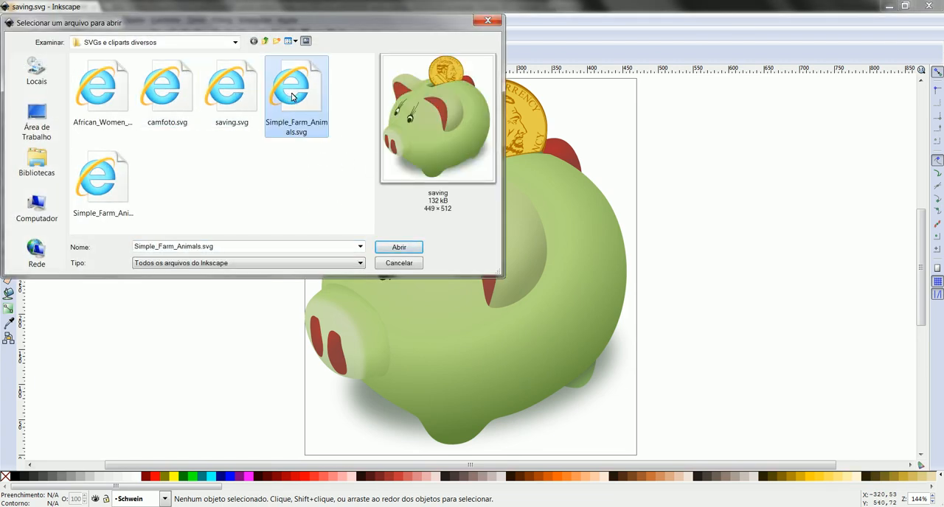
{"action": "left_click", "coordinate": [127, 195]}
{"action": "left_click", "coordinate": [309, 91]}
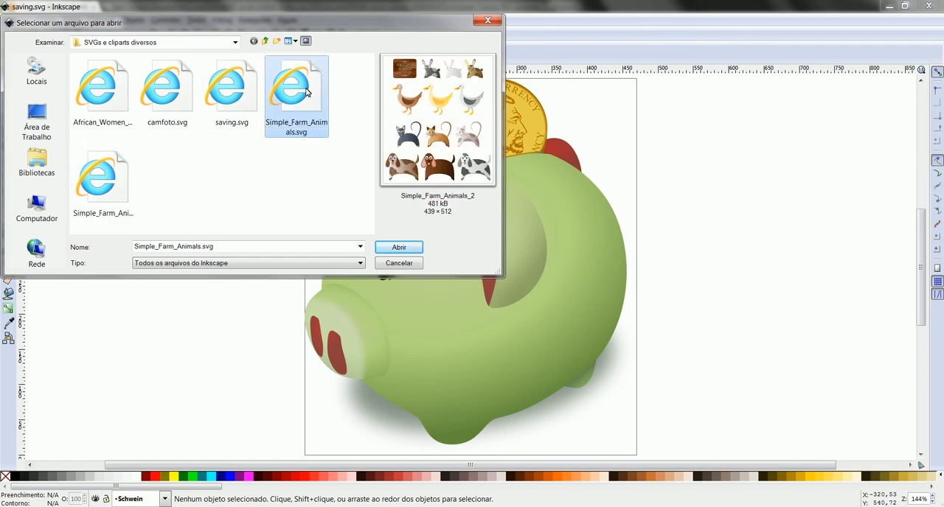
{"action": "left_click", "coordinate": [396, 248]}
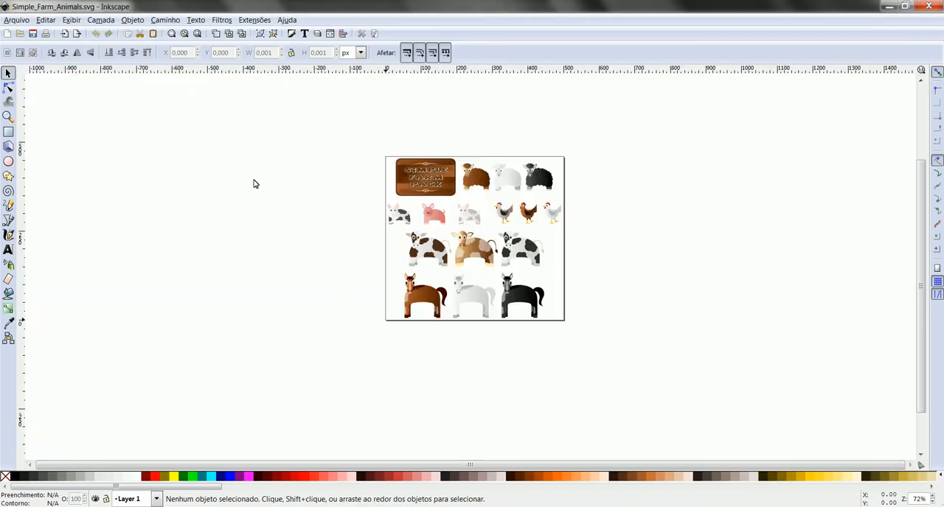
{"action": "left_click", "coordinate": [197, 34]}
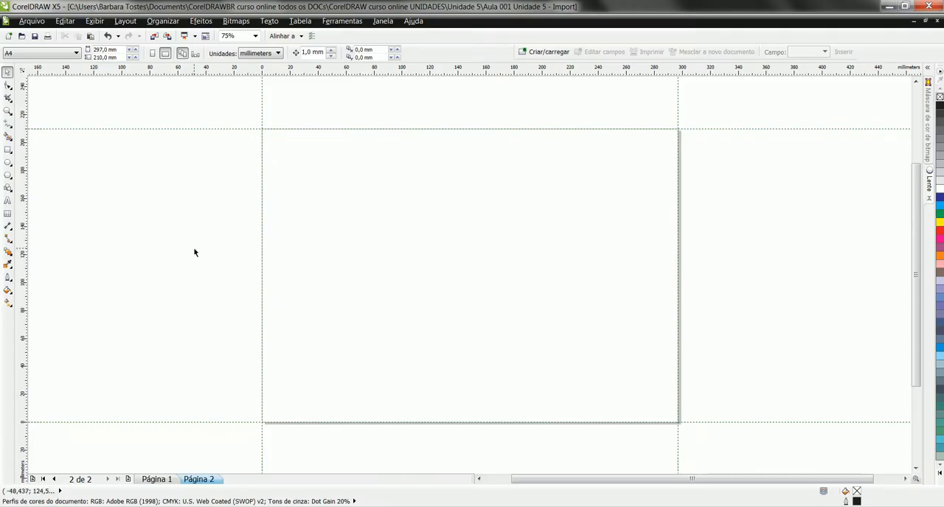
Switch to CorelDRAW and import Simple_Farm_Animals.svg onto the empty page 2
{"action": "key", "text": "ctrl+i"}
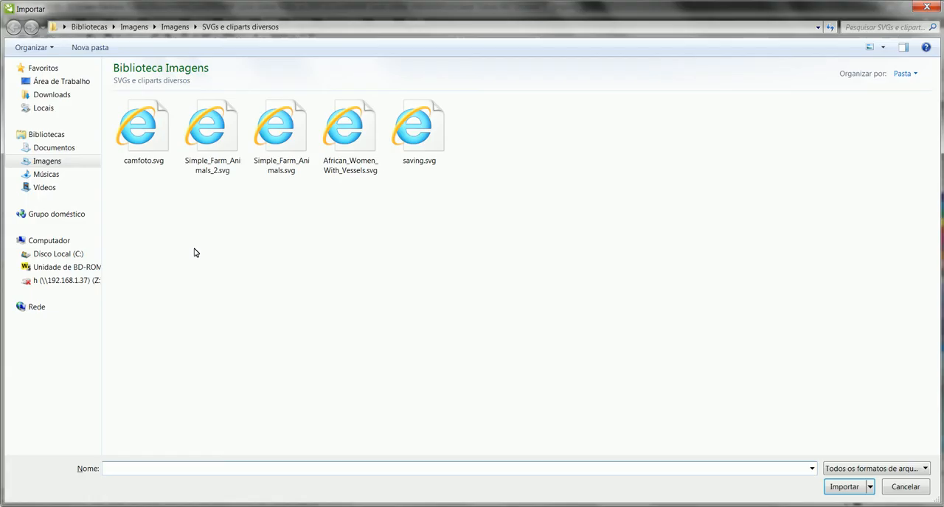
{"action": "left_click", "coordinate": [299, 131]}
{"action": "left_click", "coordinate": [844, 487]}
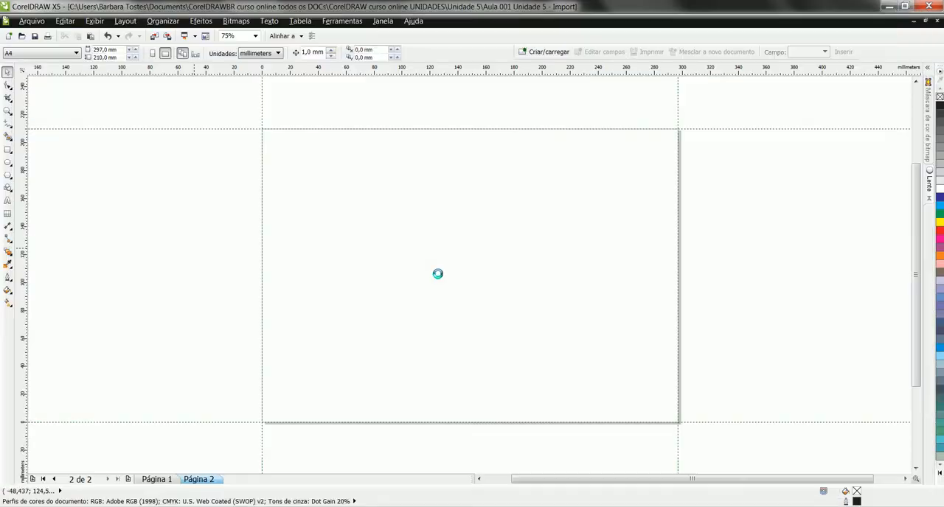
{"action": "left_click", "coordinate": [343, 152]}
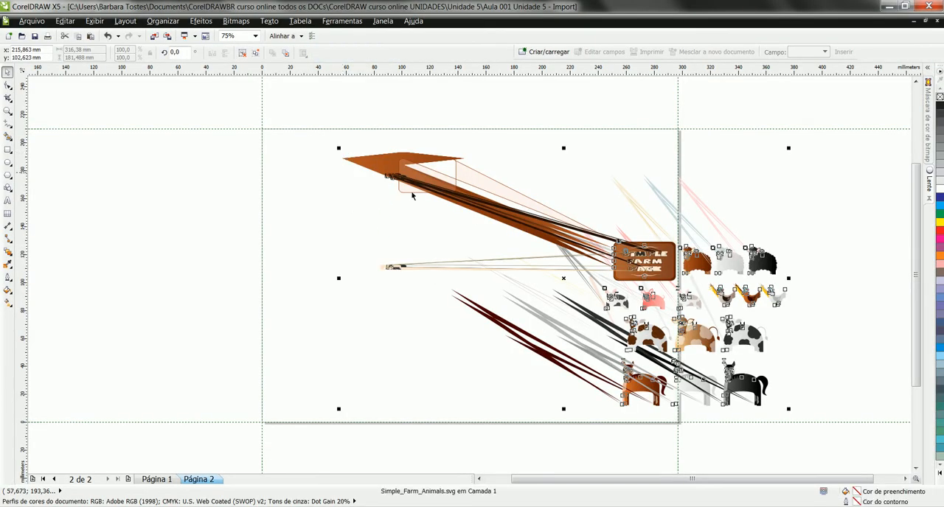
Move the imported farm animals group so the animals lie within page 2, and delete the whole group
{"action": "left_click_drag", "start_coordinate": [633, 270], "coordinate": [487, 258]}
{"action": "left_click", "coordinate": [753, 249]}
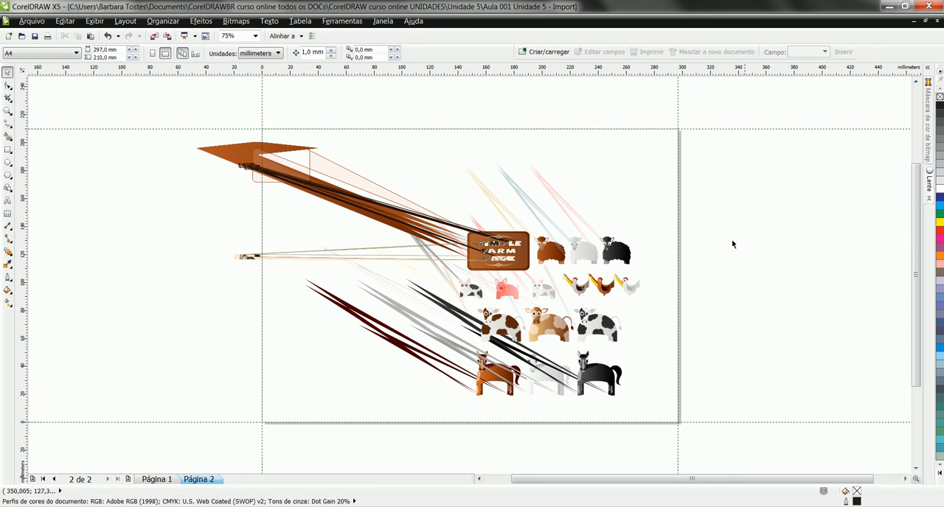
{"action": "left_click", "coordinate": [292, 163]}
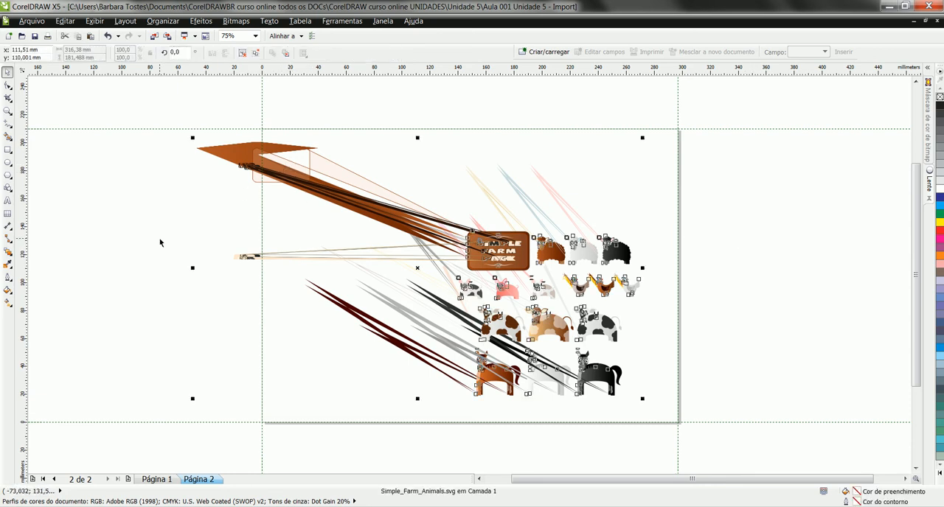
{"action": "key", "text": "Delete"}
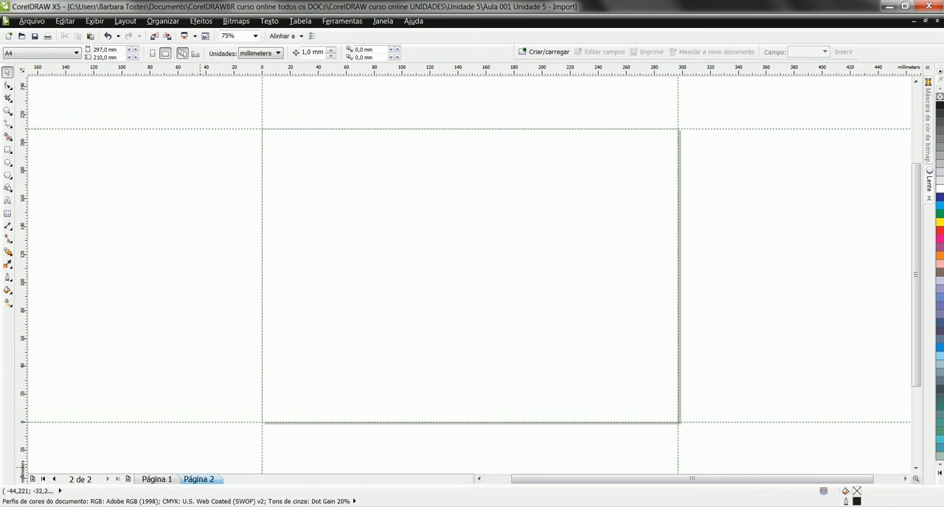
Switch to Inkscape and save a copy of the farm animals drawing as a PDF named animais, using PDF 1.4 and 300 dpi rasterization
{"action": "left_click", "coordinate": [337, 451]}
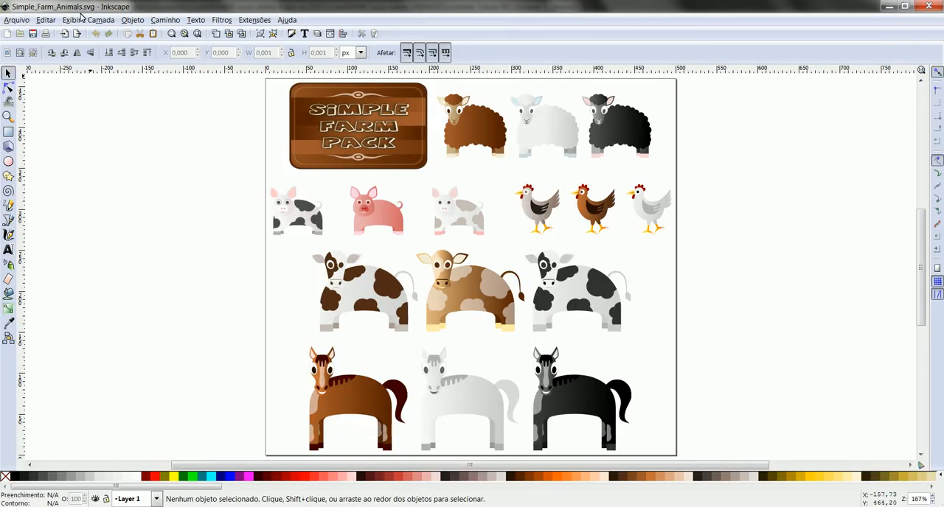
{"action": "left_click", "coordinate": [9, 21]}
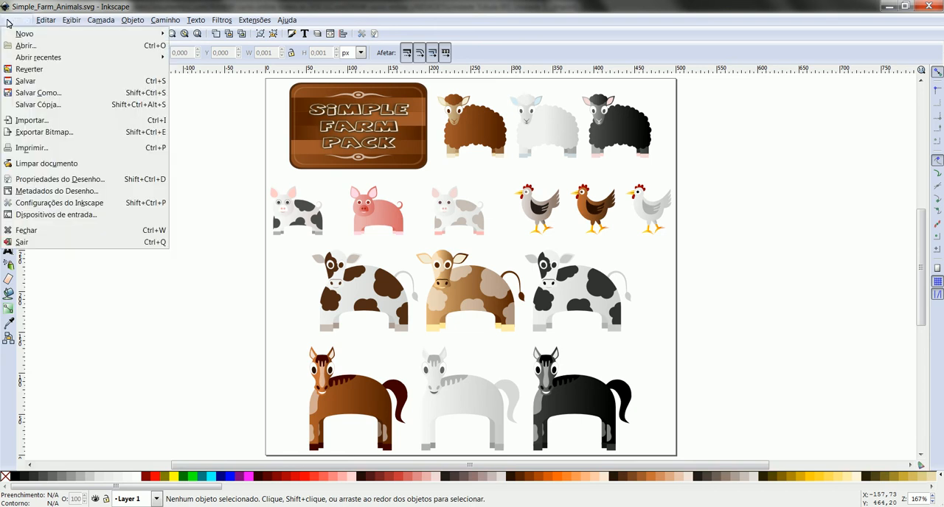
{"action": "left_click", "coordinate": [53, 105]}
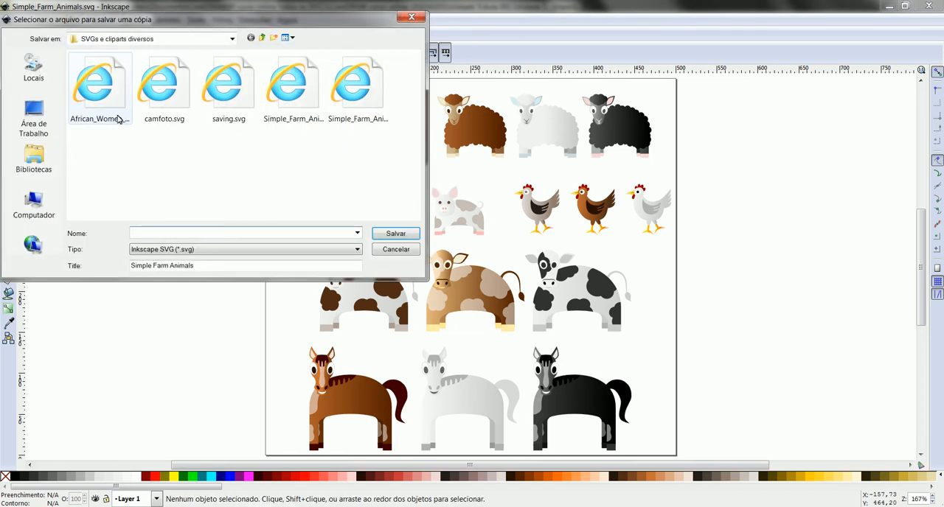
{"action": "left_click", "coordinate": [357, 251]}
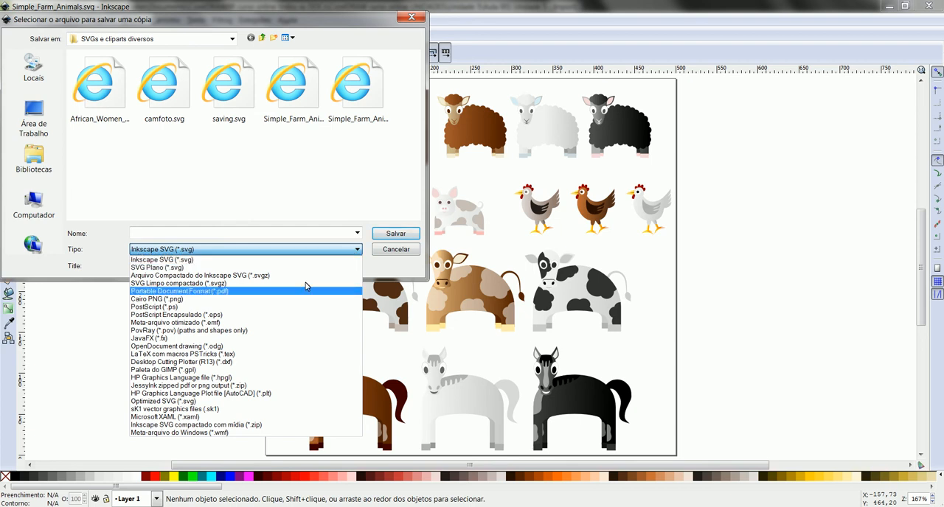
{"action": "left_click", "coordinate": [226, 292]}
{"action": "left_click", "coordinate": [206, 234]}
{"action": "type", "text": "animais"}
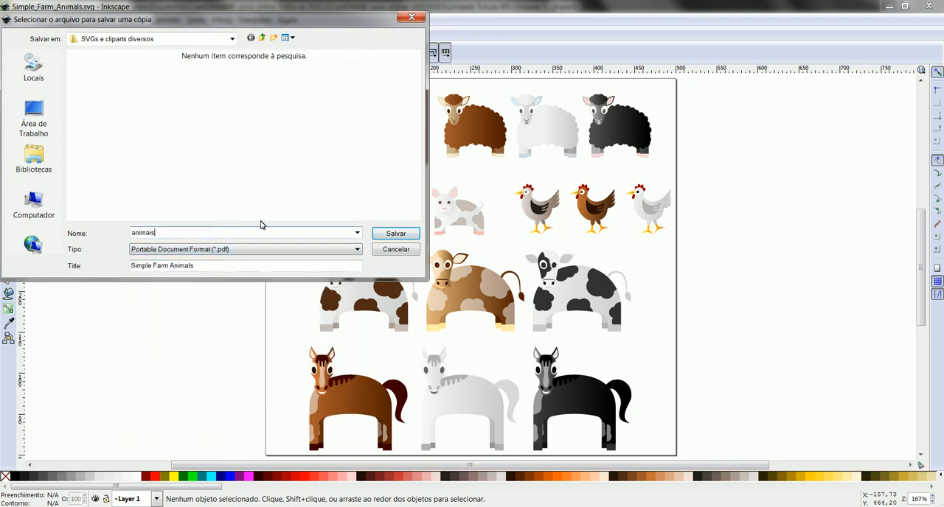
{"action": "left_click", "coordinate": [393, 234]}
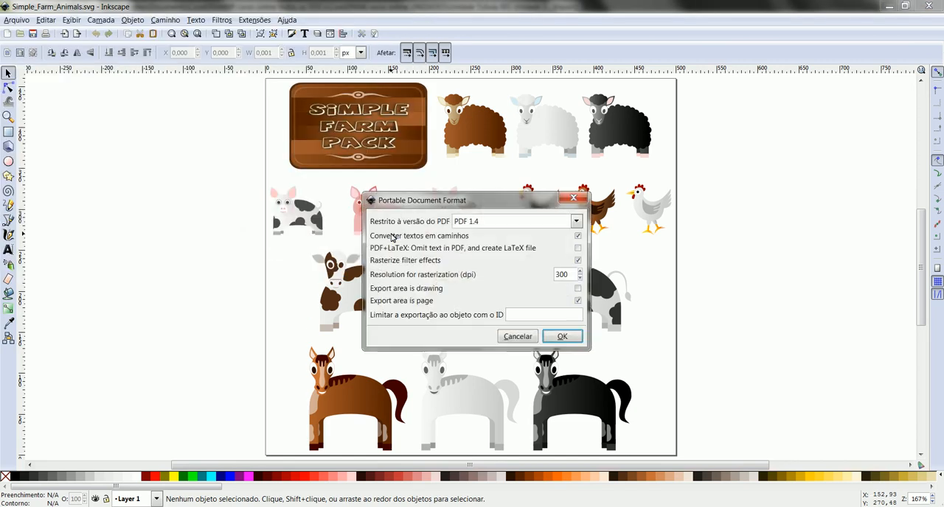
{"action": "left_click", "coordinate": [560, 336]}
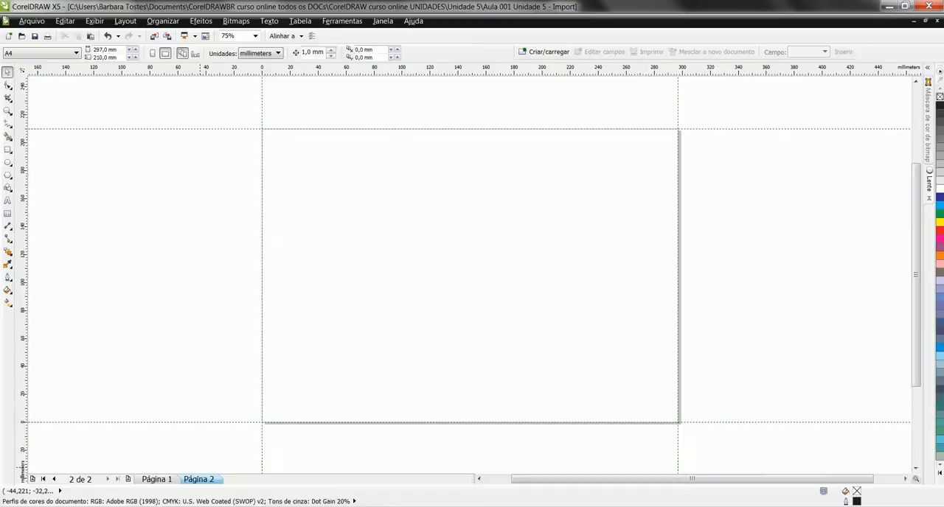
Switch to CorelDRAW and import animais.pdf at its original size near the upper-left part of page 2
{"action": "key", "text": "ctrl+i"}
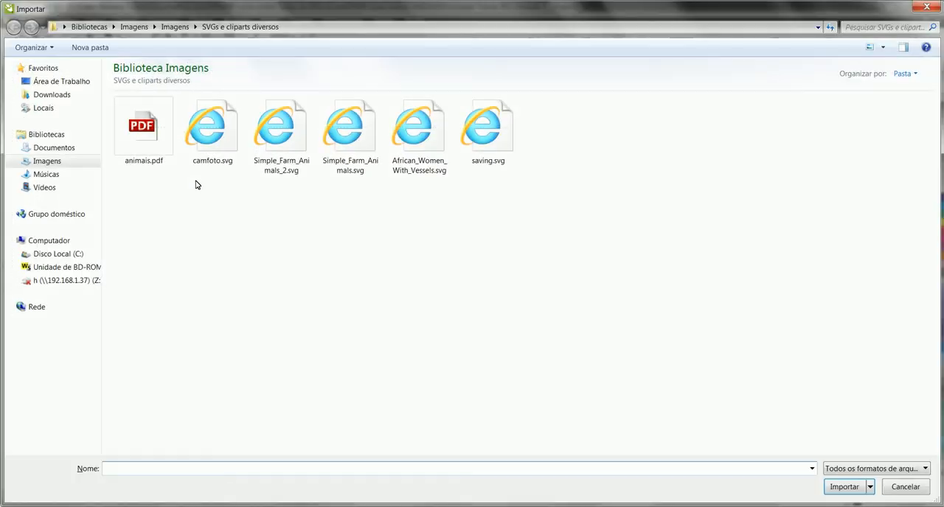
{"action": "left_click", "coordinate": [168, 154]}
{"action": "left_click", "coordinate": [841, 485]}
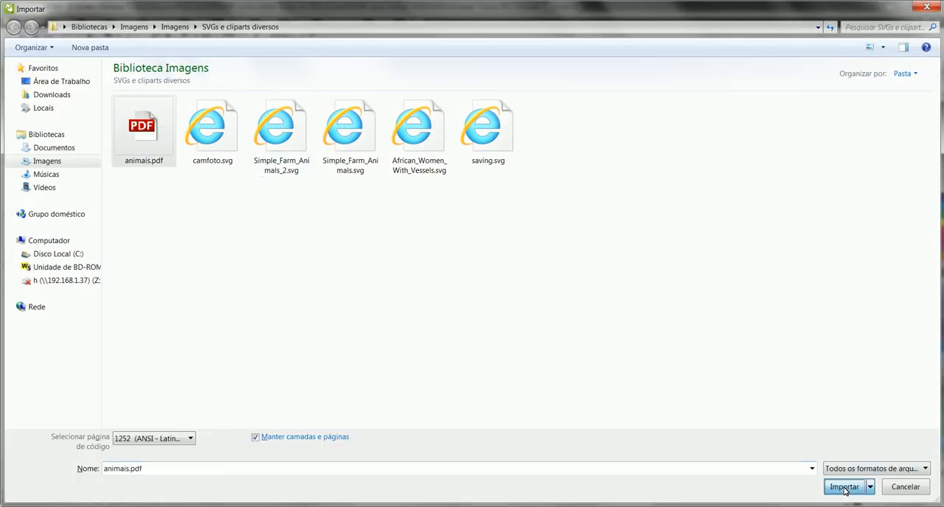
{"action": "left_click", "coordinate": [501, 293]}
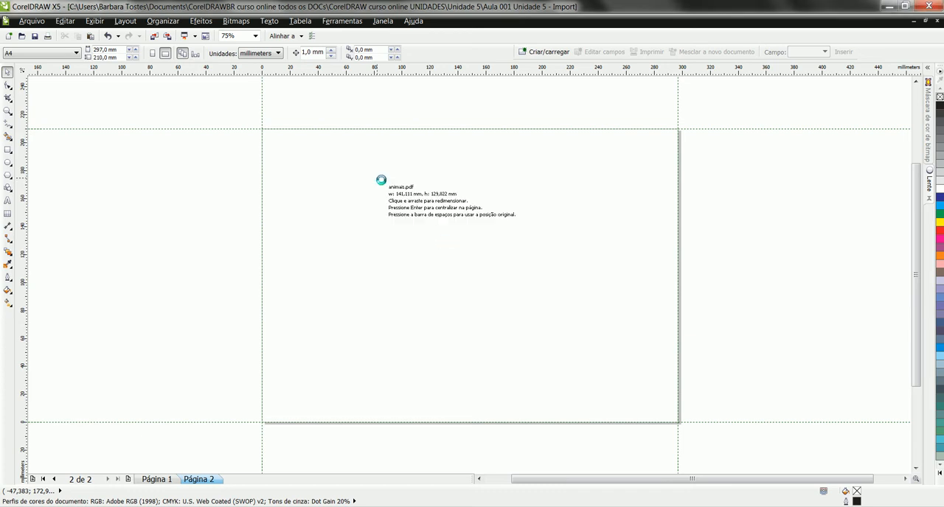
{"action": "left_click", "coordinate": [357, 145]}
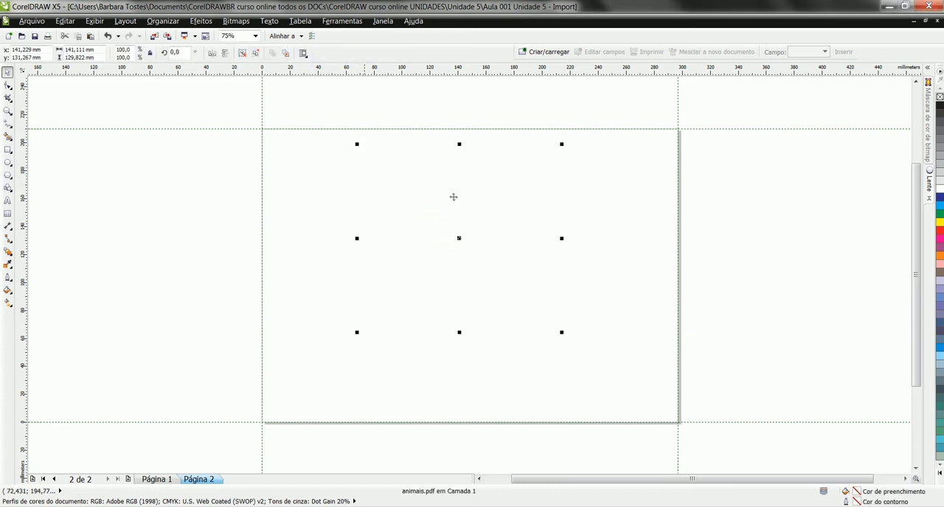
Examine the centre of the imported PDF group up close, and delete the group from page 2
{"action": "key", "text": "F2"}
{"action": "left_click_drag", "start_coordinate": [452, 227], "coordinate": [474, 248]}
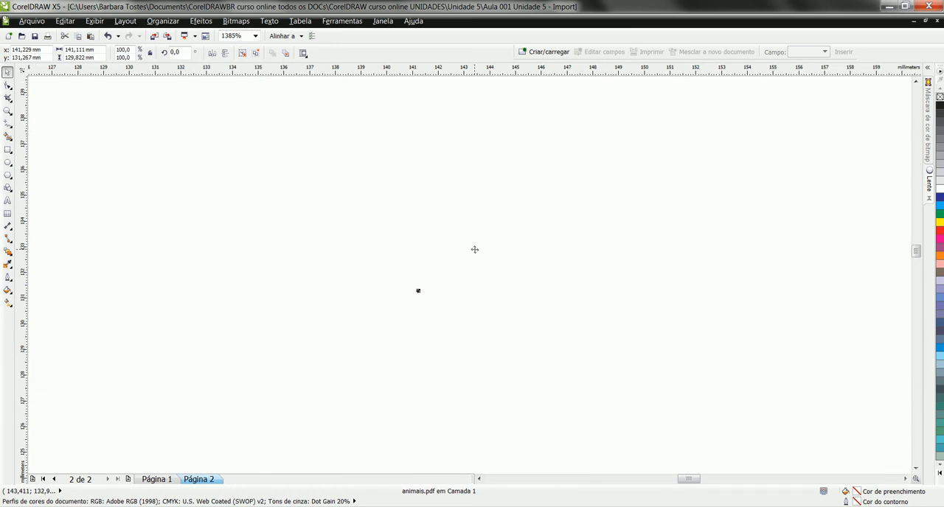
{"action": "key", "text": "F3"}
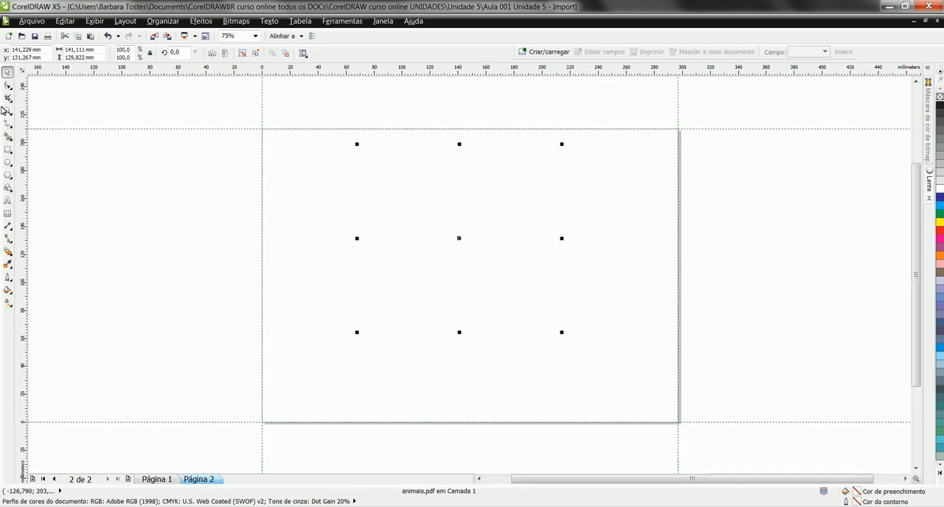
{"action": "left_click", "coordinate": [8, 74]}
{"action": "key", "text": "Delete"}
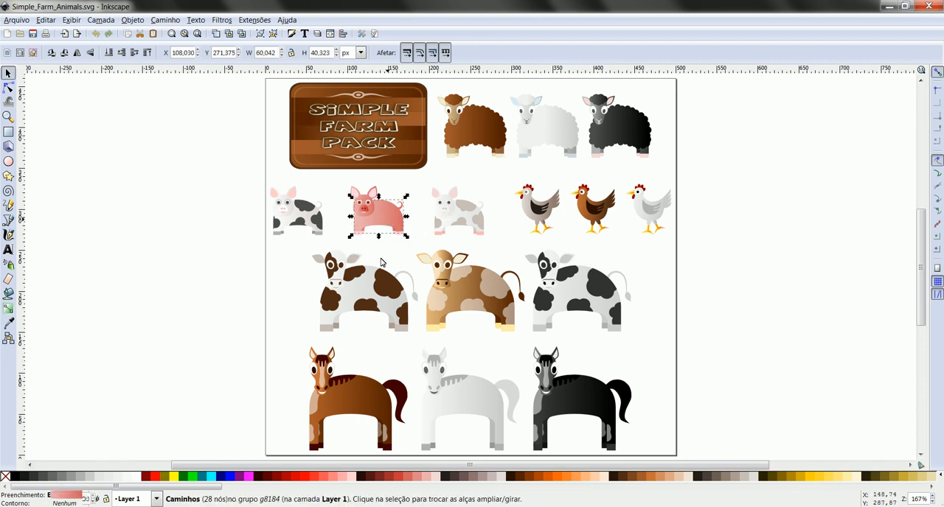
Inspect the brown horse's body and eye as separate objects in Inkscape, look through the layer and editing commands, and clear the selection
{"action": "left_click", "coordinate": [363, 395]}
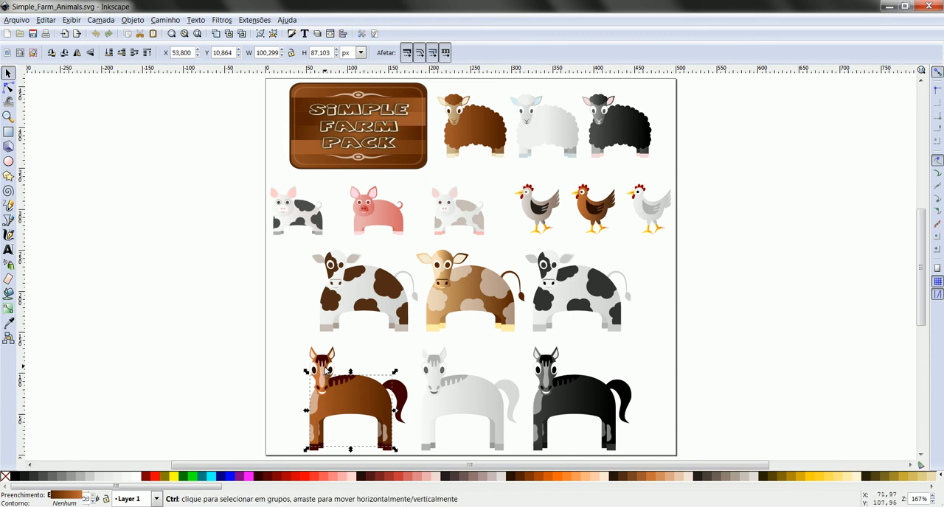
{"action": "left_click", "coordinate": [329, 369], "text": "ctrl"}
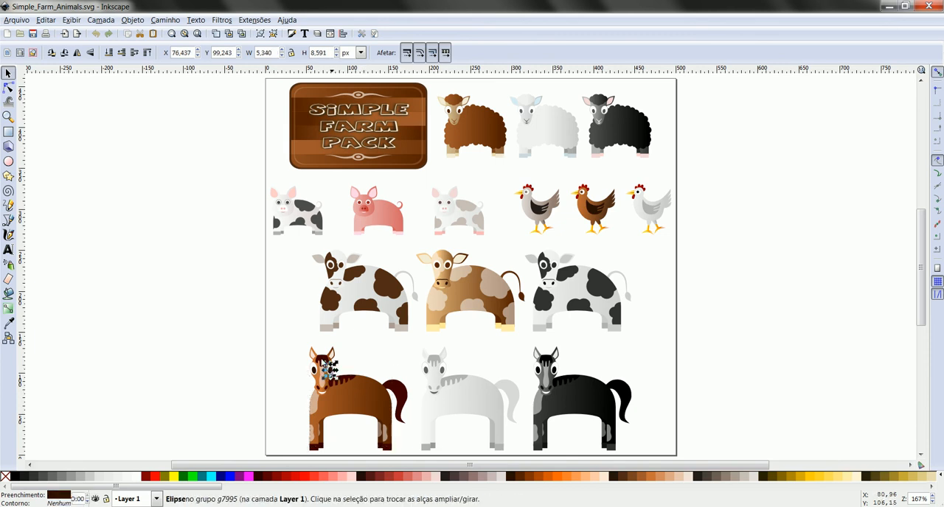
{"action": "left_click", "coordinate": [73, 22]}
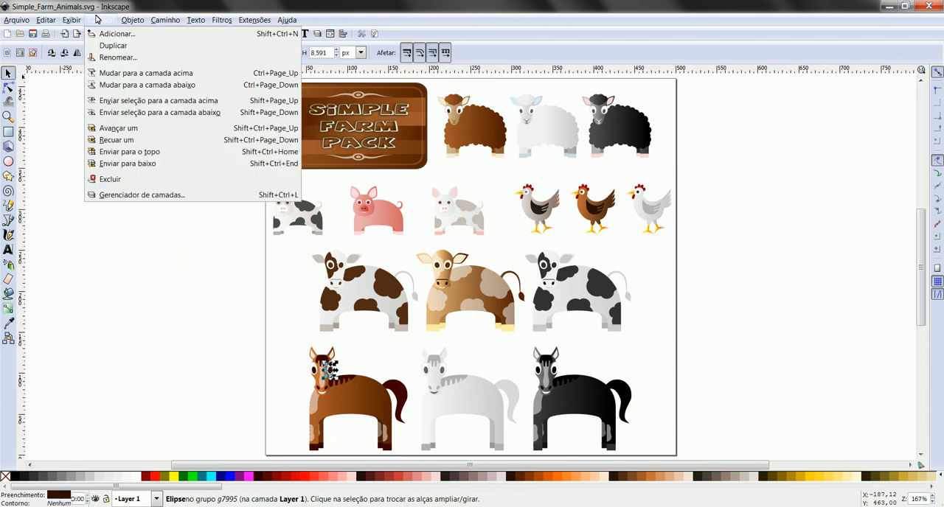
{"action": "mouse_move", "coordinate": [149, 20]}
{"action": "mouse_move", "coordinate": [77, 25]}
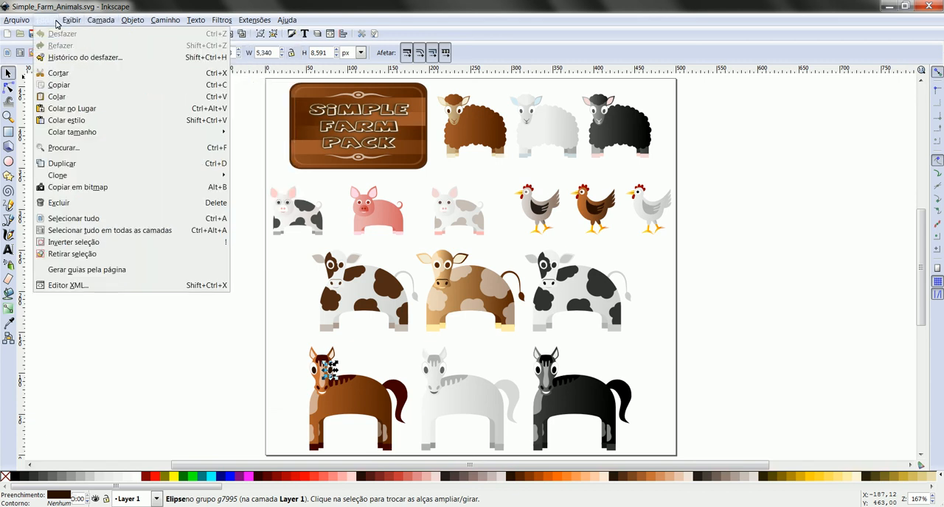
{"action": "left_click", "coordinate": [43, 23]}
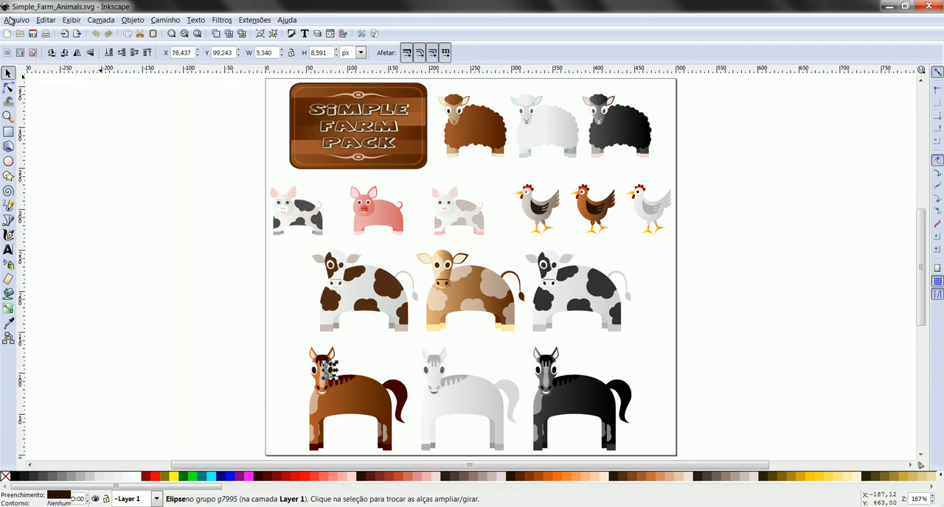
{"action": "left_click", "coordinate": [238, 176]}
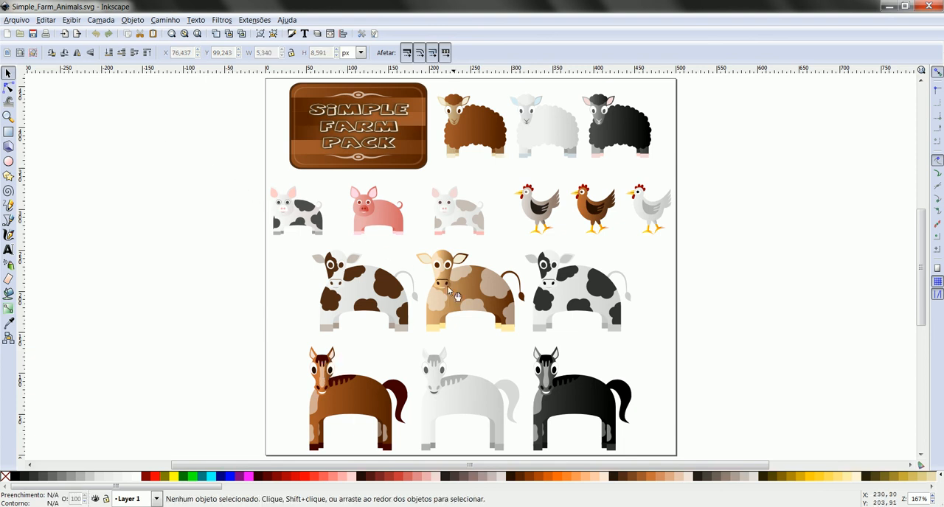
{"action": "key", "text": "ctrl+a"}
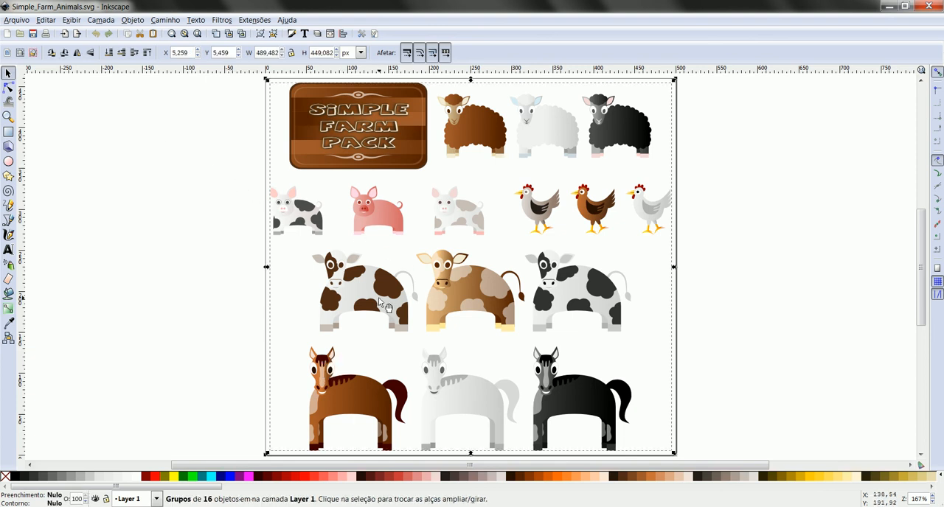
{"action": "left_click", "coordinate": [24, 22]}
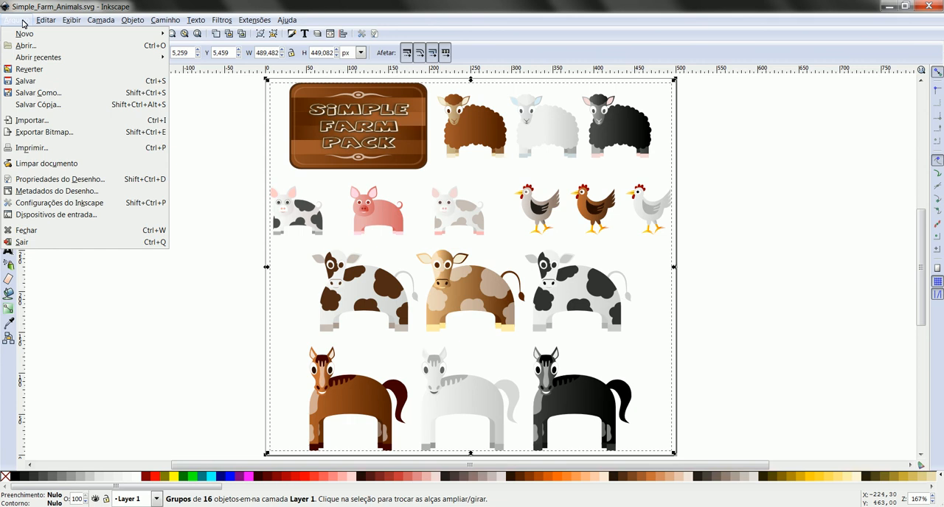
{"action": "left_click", "coordinate": [22, 22]}
{"action": "left_click", "coordinate": [255, 132]}
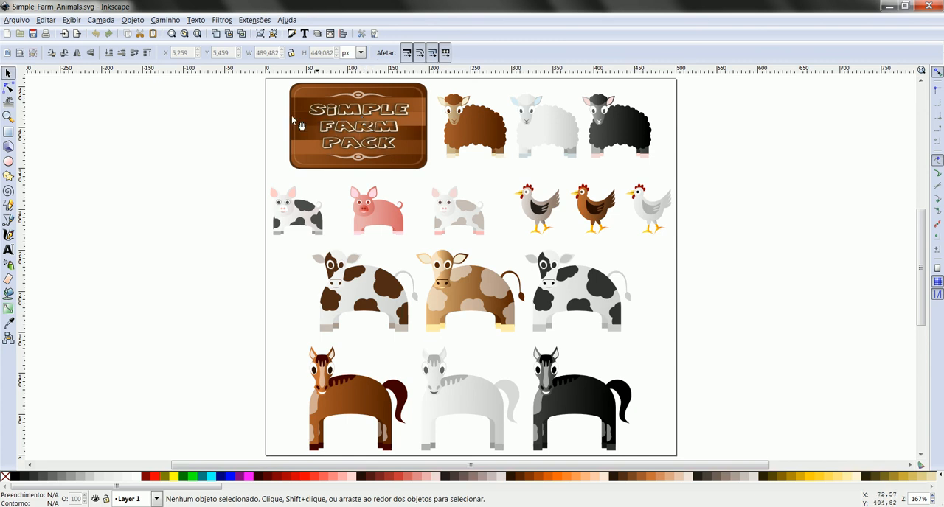
Try to save a copy of the farm animals drawing as a Windows metafile (*.wmf) named animais2
{"action": "left_click", "coordinate": [23, 24]}
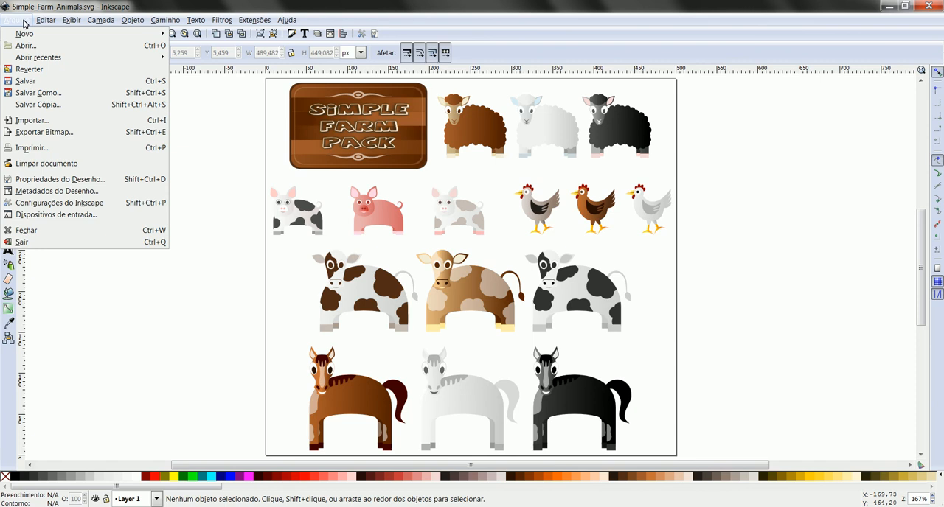
{"action": "left_click", "coordinate": [40, 107]}
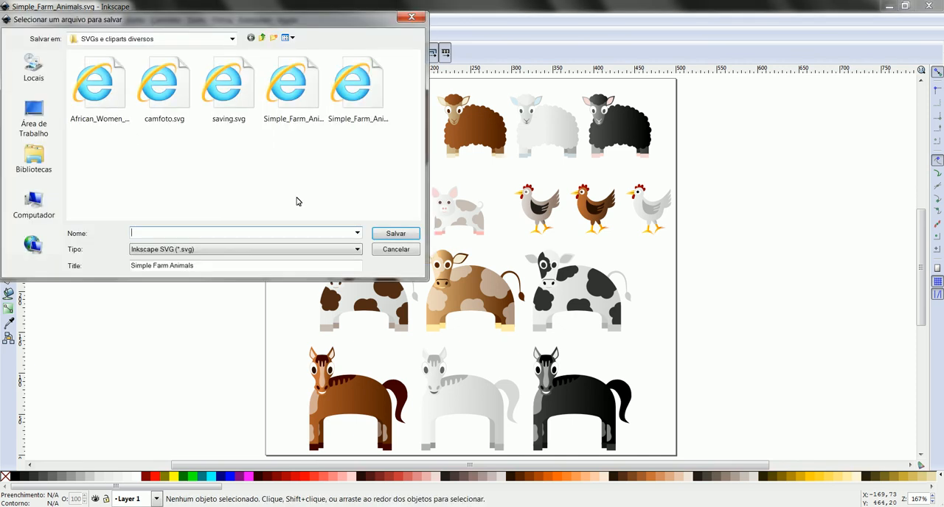
{"action": "left_click", "coordinate": [348, 251]}
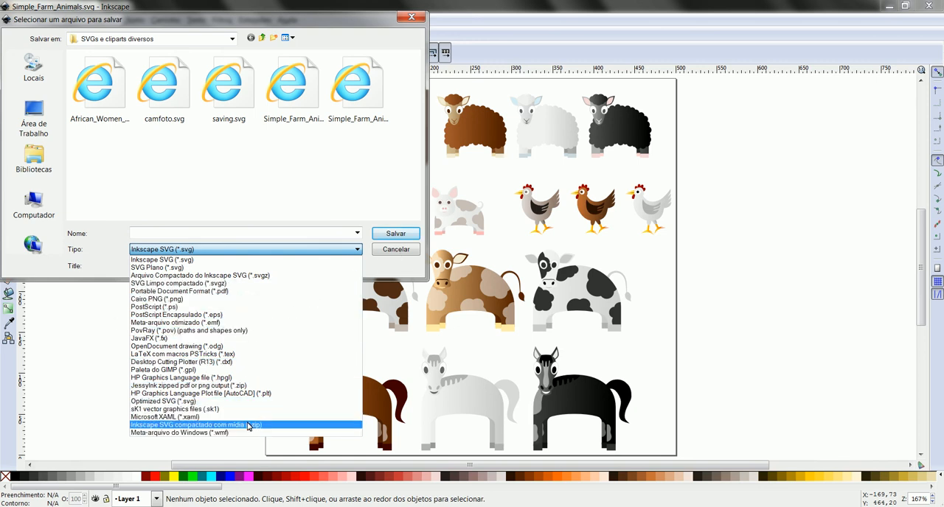
{"action": "left_click", "coordinate": [179, 434]}
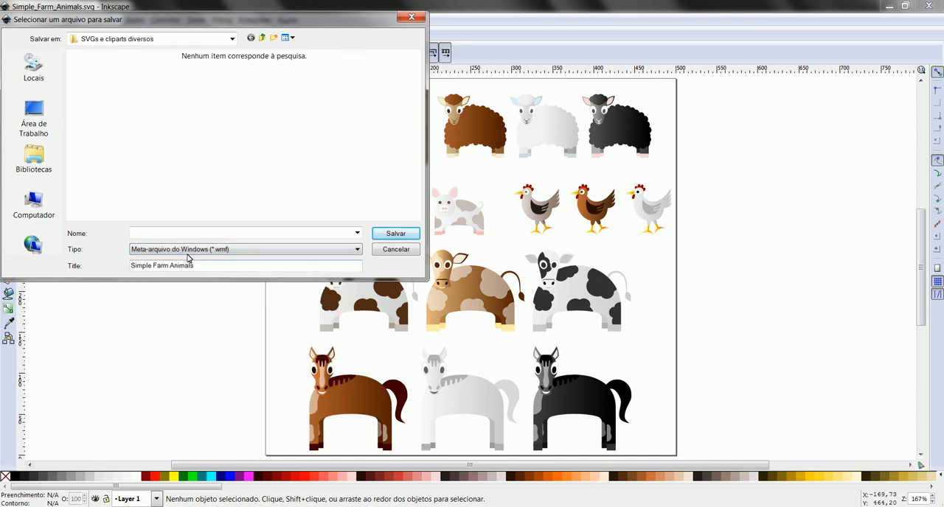
{"action": "left_click", "coordinate": [194, 234]}
{"action": "type", "text": "anima"}
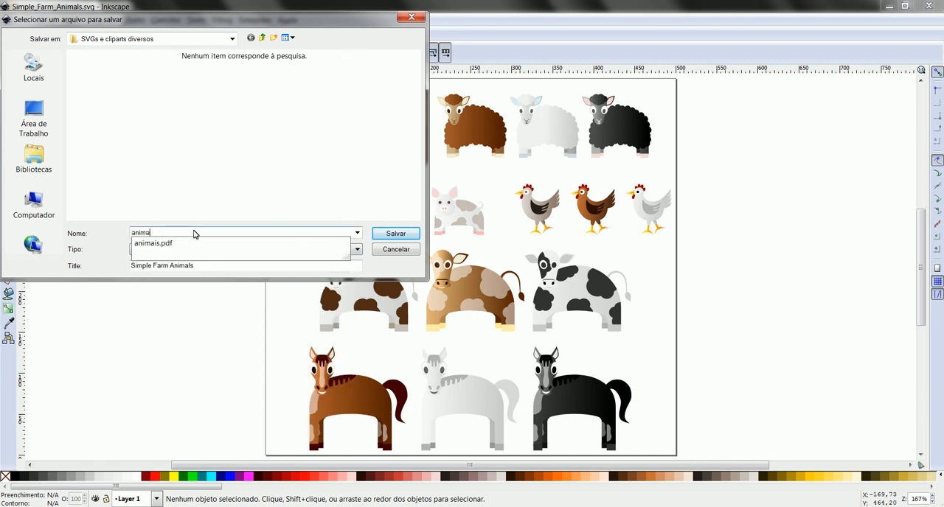
{"action": "type", "text": "is2"}
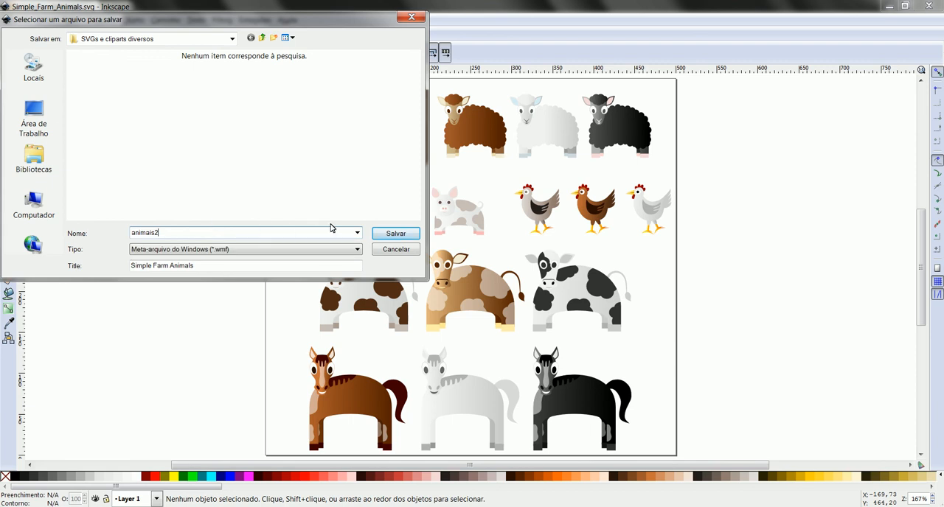
{"action": "left_click", "coordinate": [401, 237]}
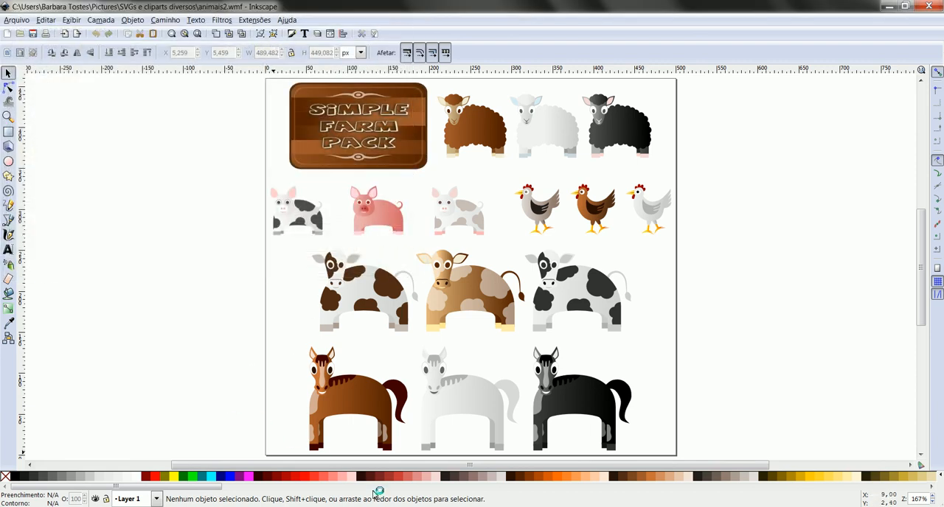
{"action": "left_click", "coordinate": [163, 506]}
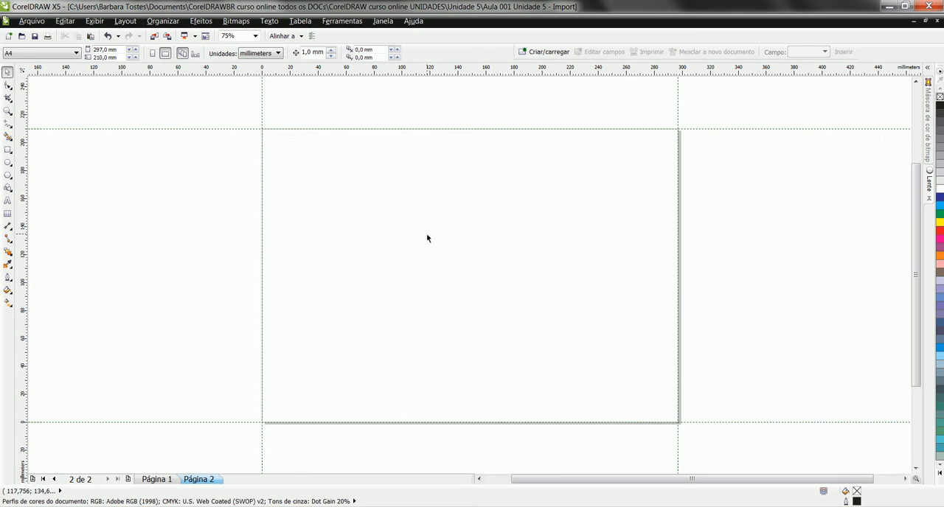
{"action": "key", "text": "ctrl+i"}
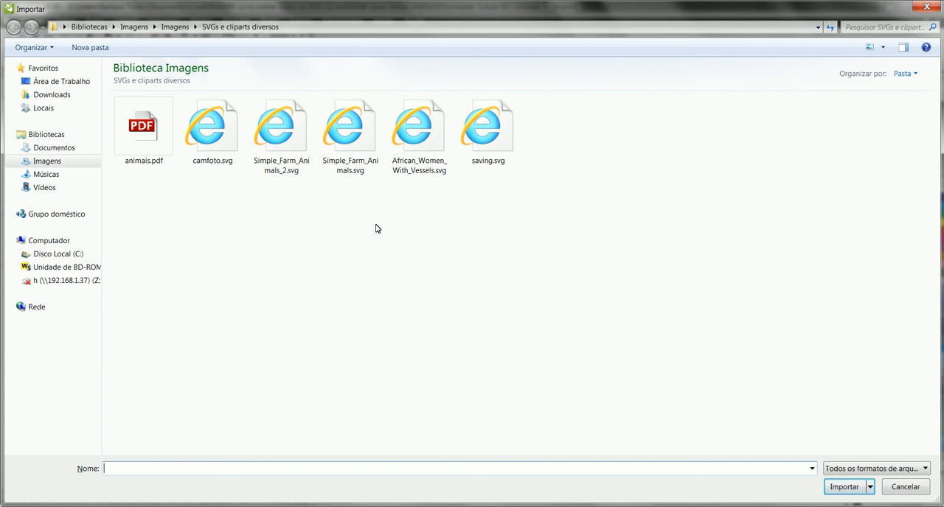
{"action": "left_click", "coordinate": [921, 489]}
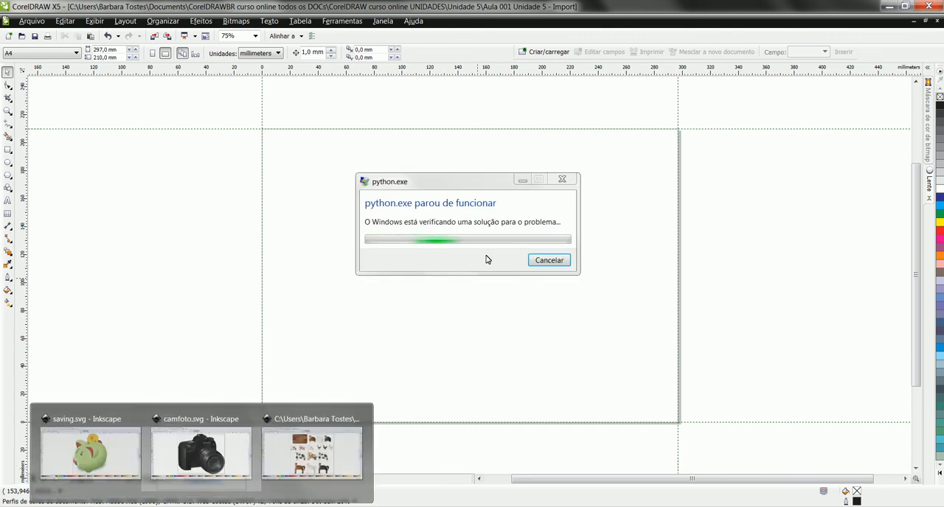
Dismiss the python.exe error dialog, switch back to Inkscape and close the script message
{"action": "left_click", "coordinate": [550, 261]}
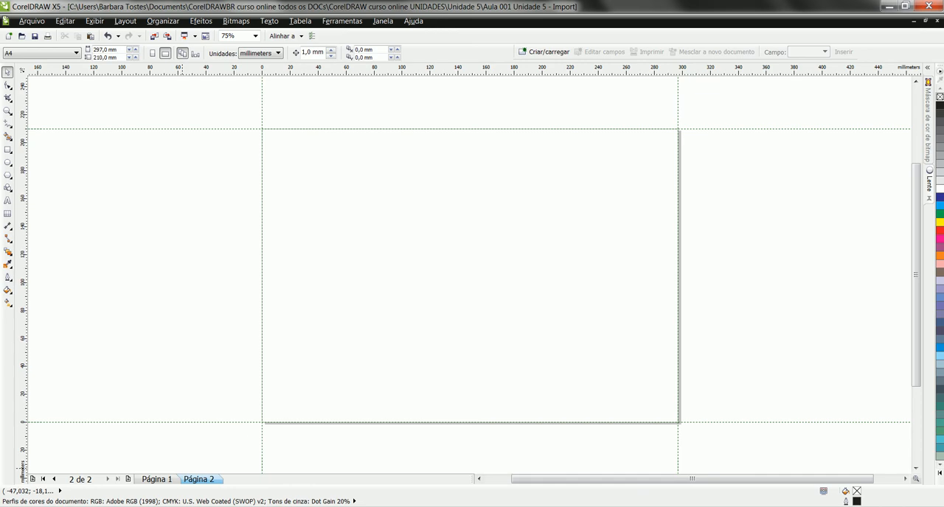
{"action": "left_click", "coordinate": [319, 456]}
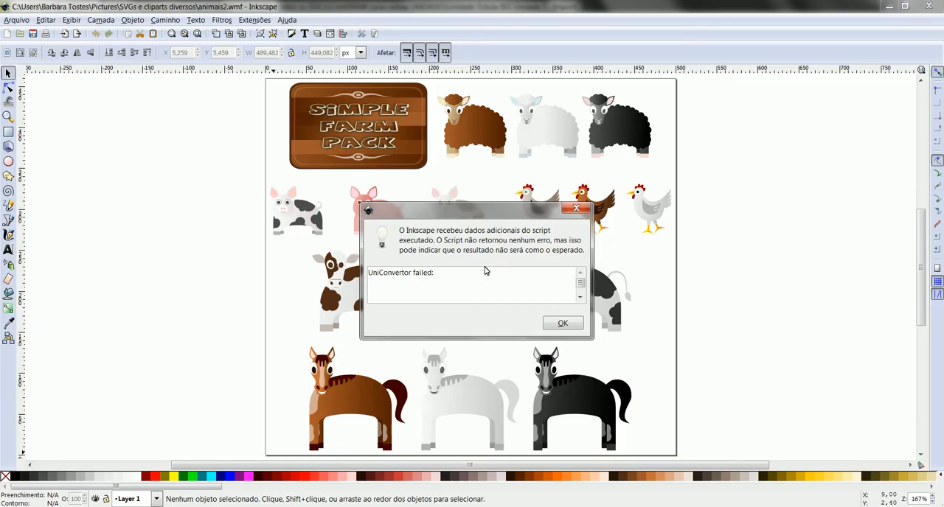
{"action": "left_click", "coordinate": [565, 328]}
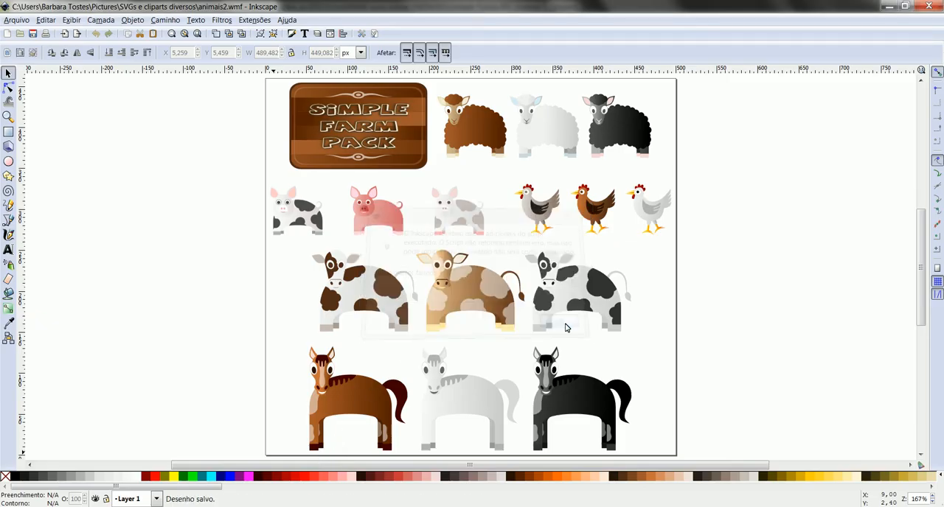
Copy all the farm animal objects from Inkscape and paste them into page 2 in CorelDRAW as Figura (metarquivo avançado)
{"action": "left_click", "coordinate": [457, 132]}
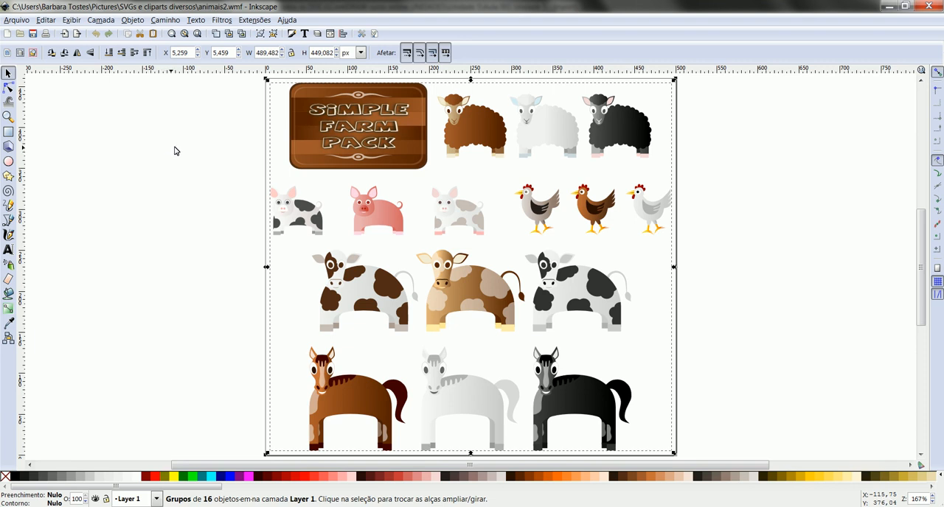
{"action": "key", "text": "ctrl+c"}
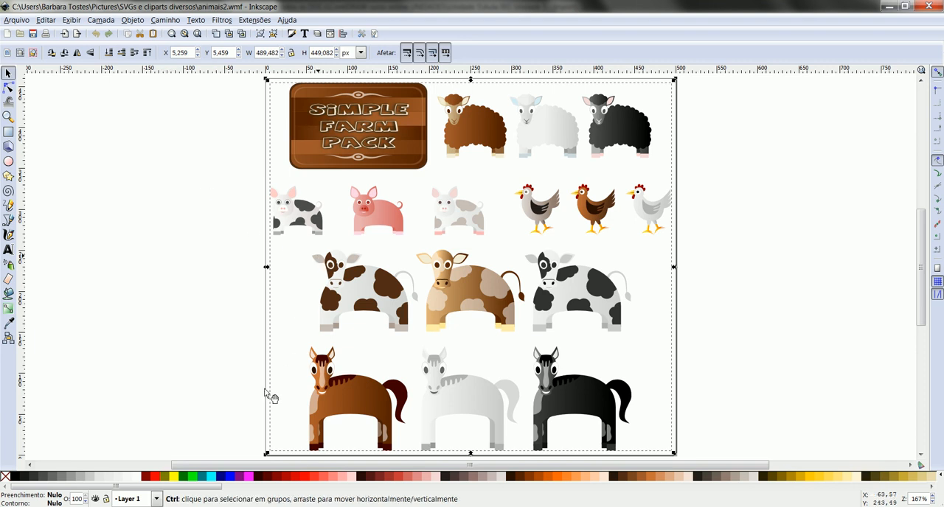
{"action": "left_click", "coordinate": [218, 506]}
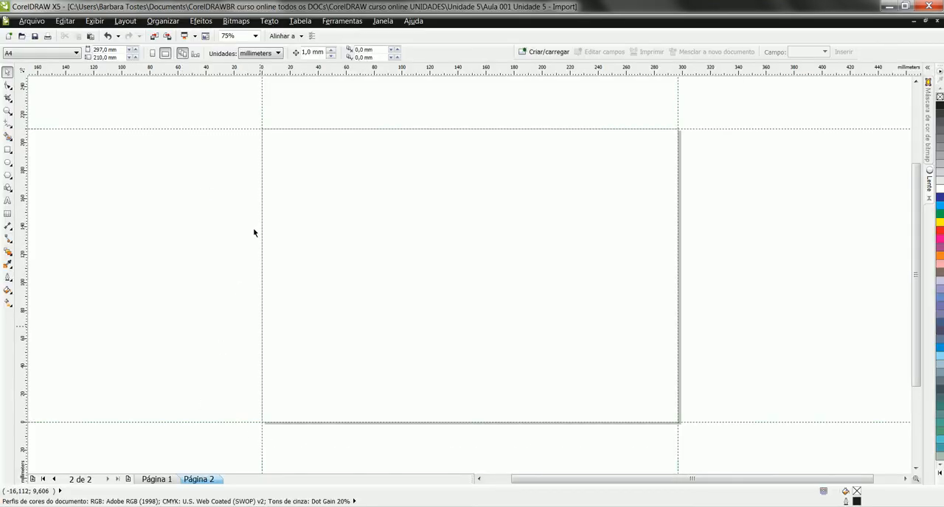
{"action": "left_click", "coordinate": [64, 20]}
{"action": "left_click", "coordinate": [92, 116]}
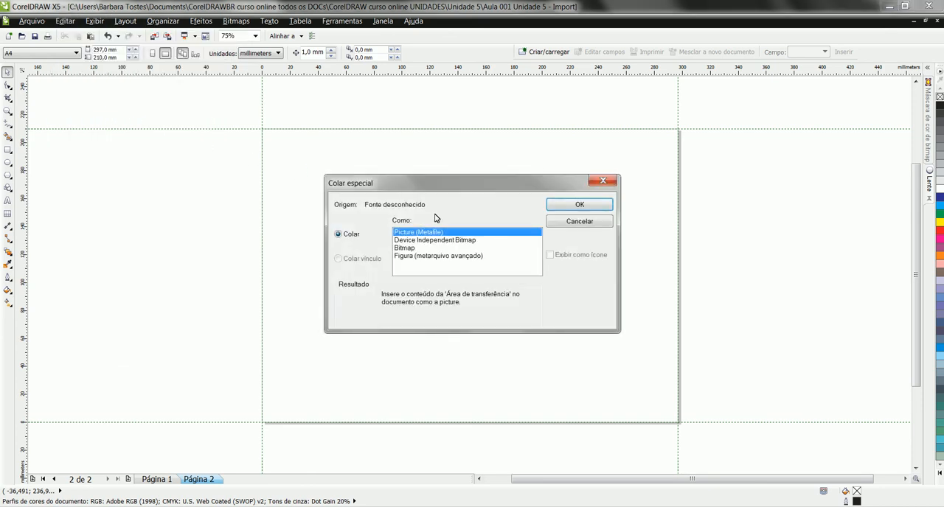
{"action": "left_click", "coordinate": [418, 255]}
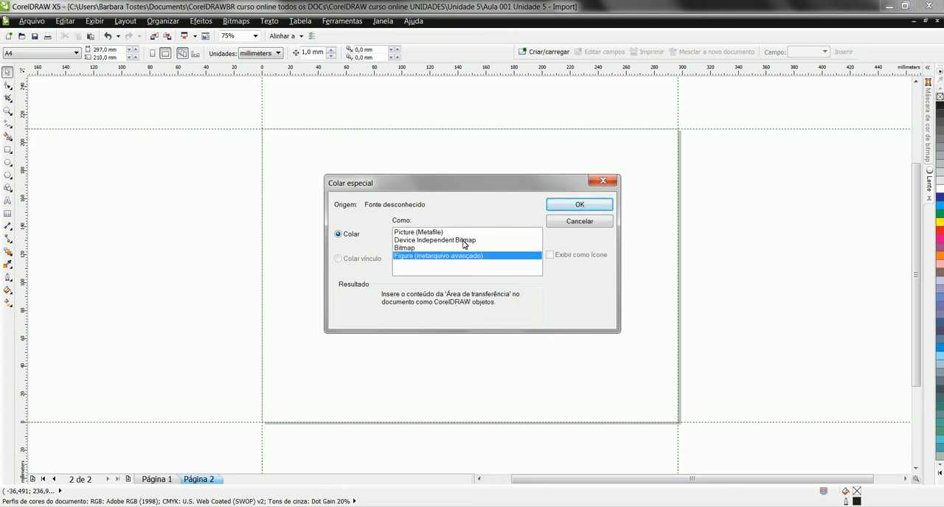
{"action": "left_click", "coordinate": [579, 205]}
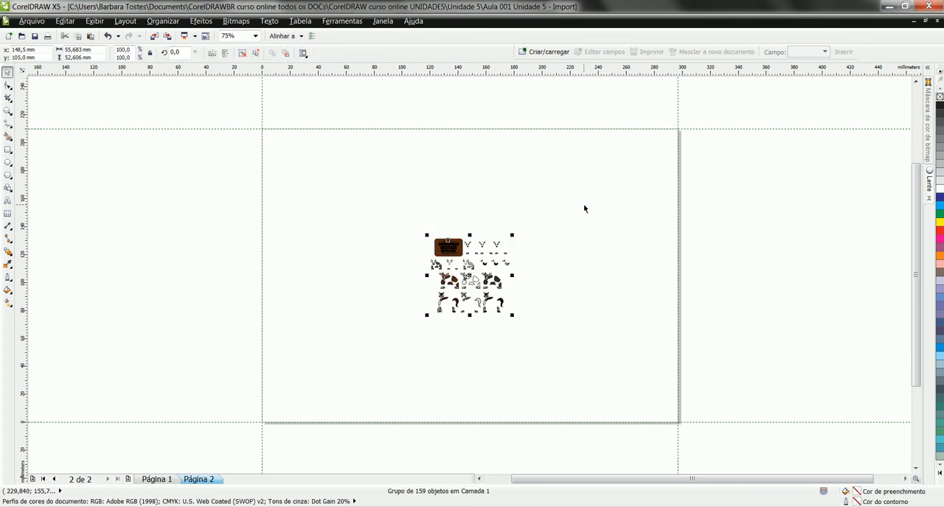
Examine the pasted farm animals group up close and clear the selection
{"action": "key", "text": "z"}
{"action": "left_click_drag", "start_coordinate": [428, 226], "coordinate": [518, 324]}
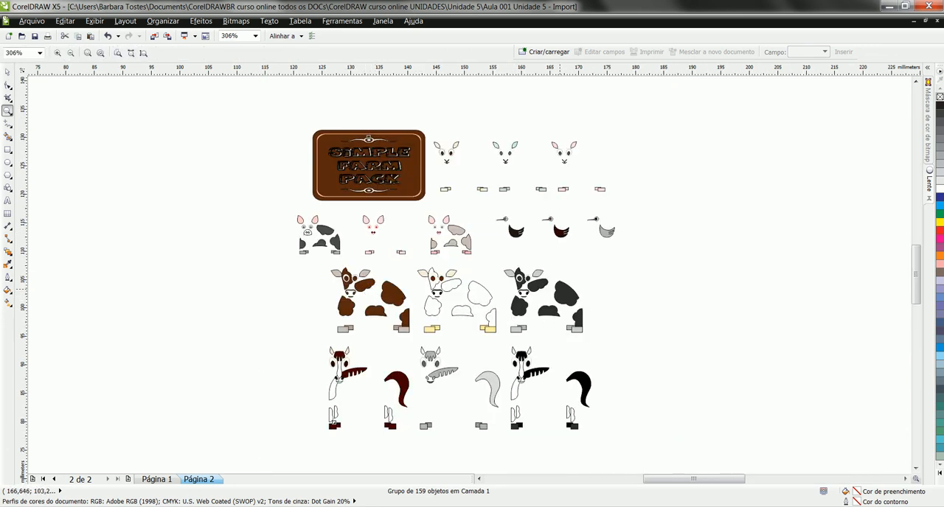
{"action": "left_click", "coordinate": [8, 72]}
{"action": "left_click", "coordinate": [235, 202]}
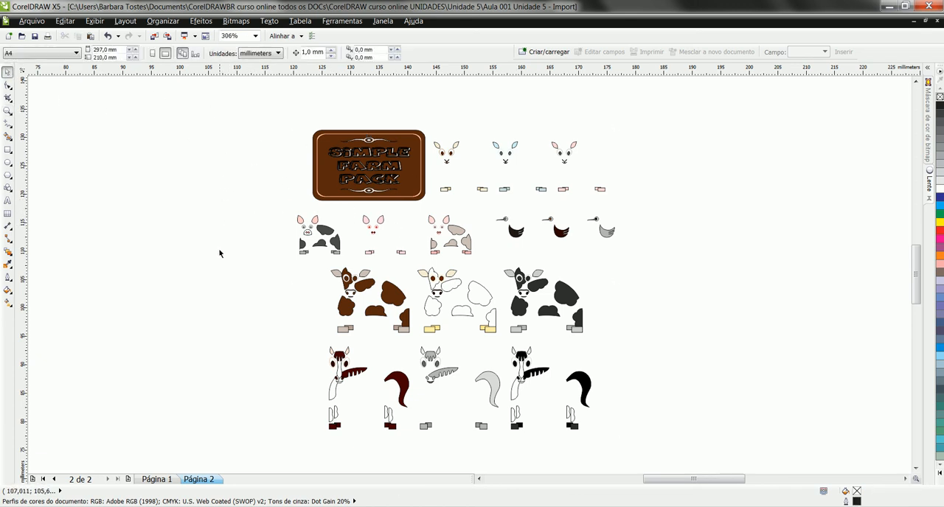
Show the whole of page 1, and return to page 2 to delete the pasted farm animals group
{"action": "left_click", "coordinate": [157, 480]}
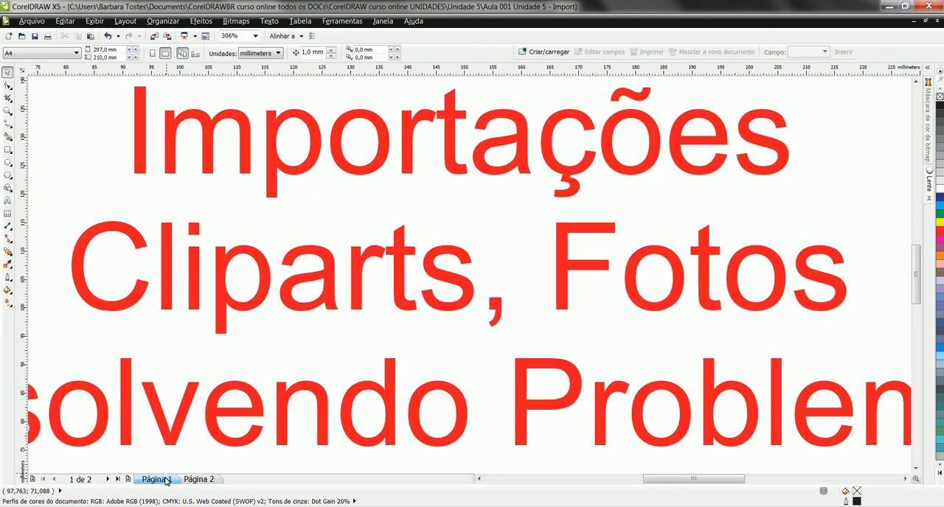
{"action": "key", "text": "F4"}
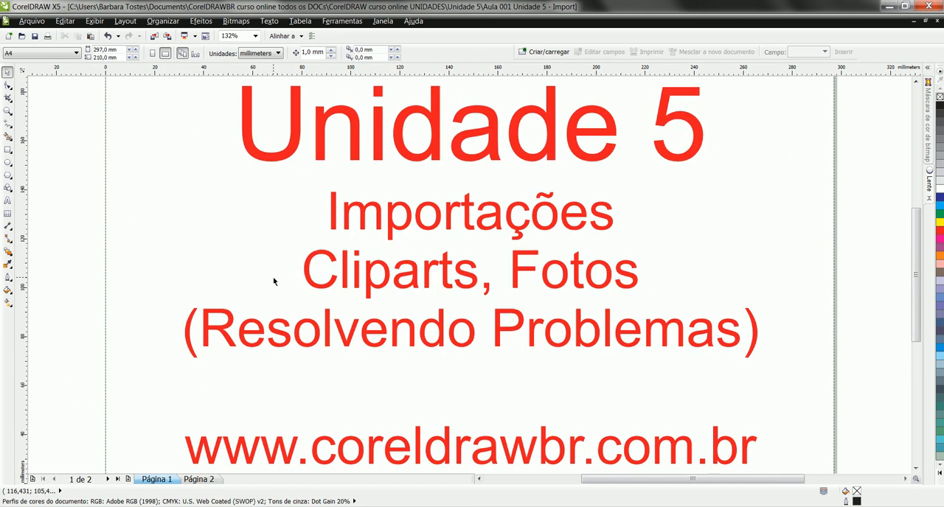
{"action": "key", "text": "shift+F4"}
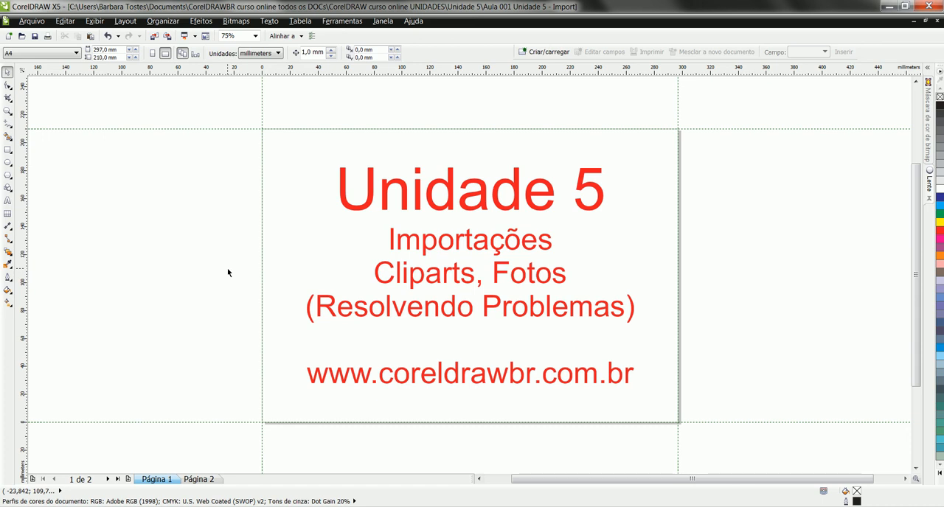
{"action": "left_click", "coordinate": [211, 481]}
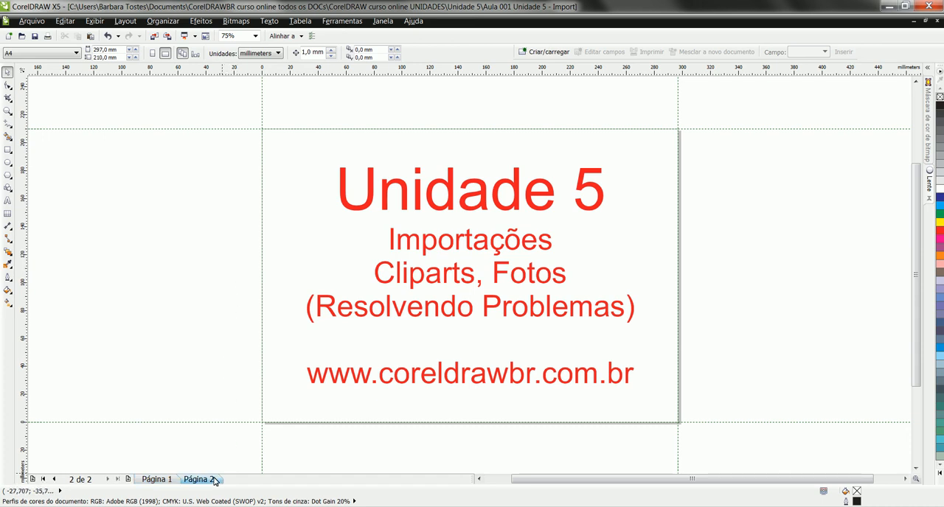
{"action": "left_click_drag", "start_coordinate": [357, 181], "coordinate": [584, 380]}
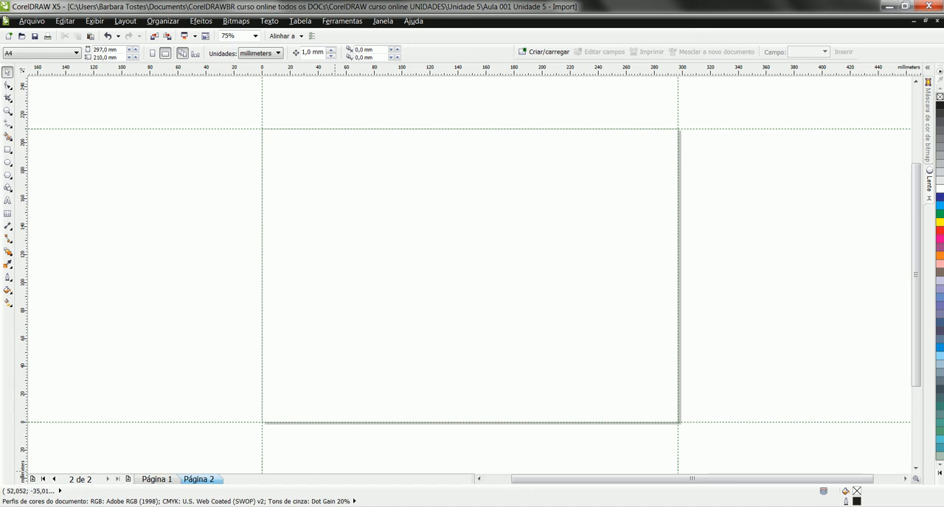
View the Open Clip Art Library page and the open Inkscape drawings, and return to page 1 of the CorelDRAW document
{"action": "mouse_move", "coordinate": [247, 455]}
{"action": "left_click", "coordinate": [289, 482]}
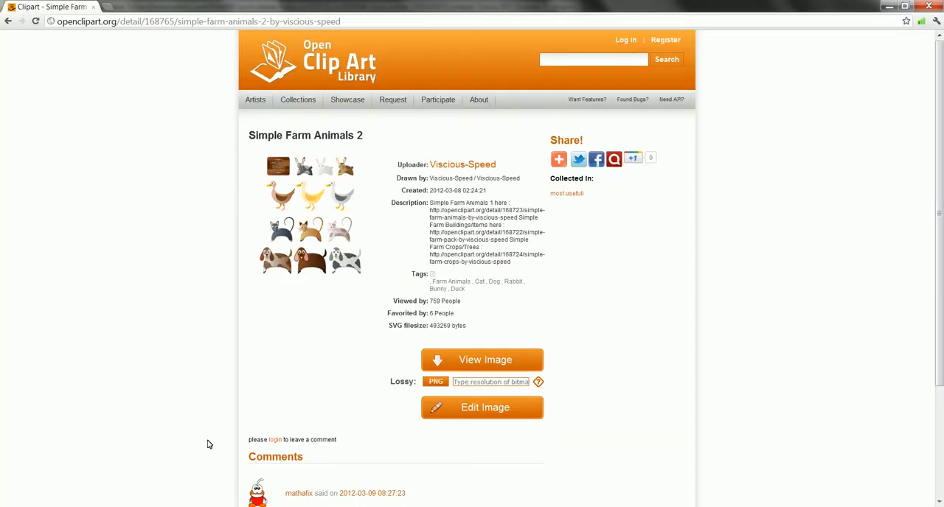
{"action": "mouse_move", "coordinate": [253, 499]}
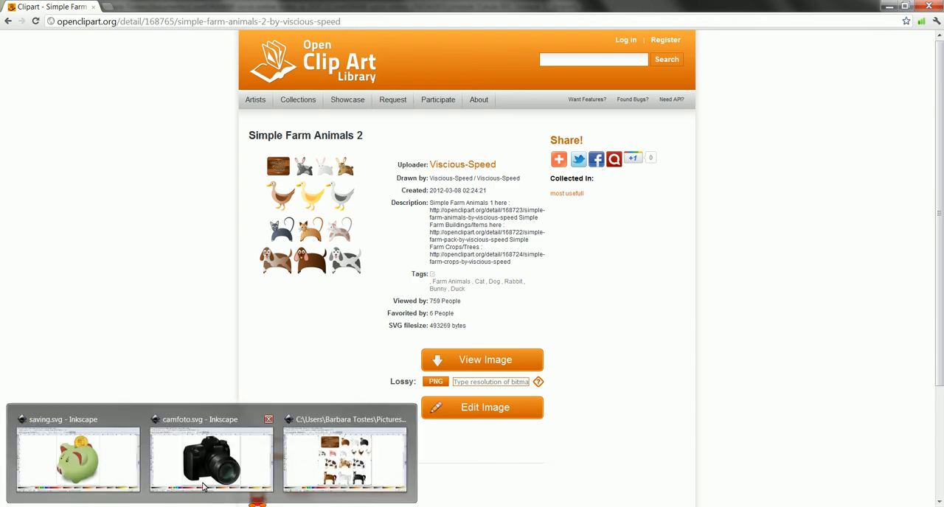
{"action": "left_click", "coordinate": [205, 466]}
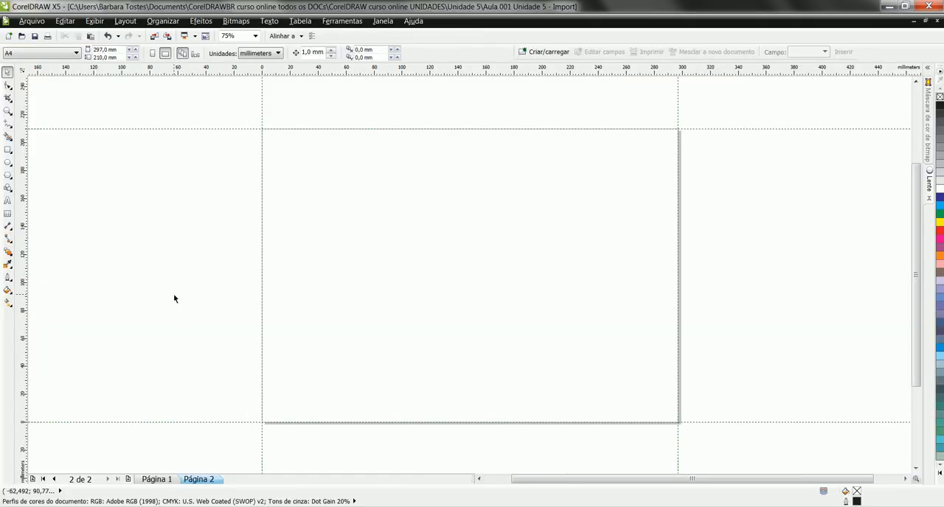
{"action": "left_click", "coordinate": [167, 479]}
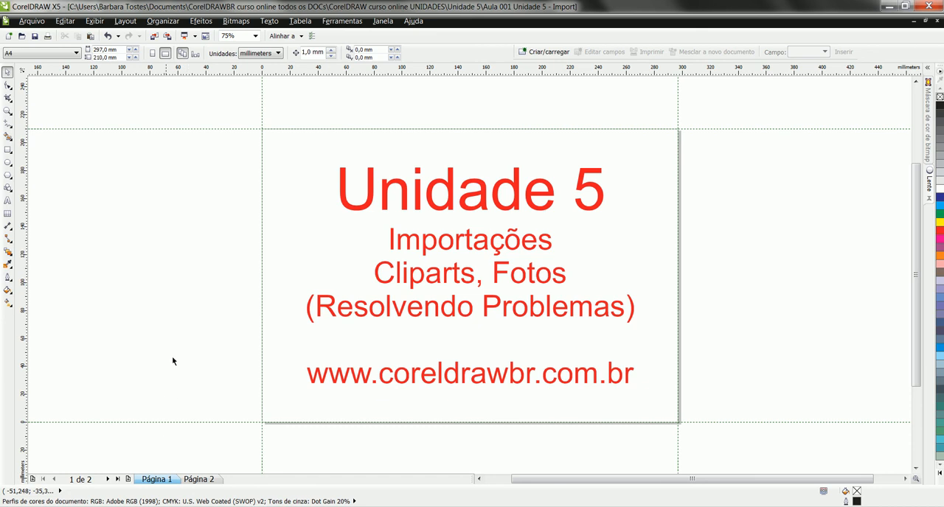